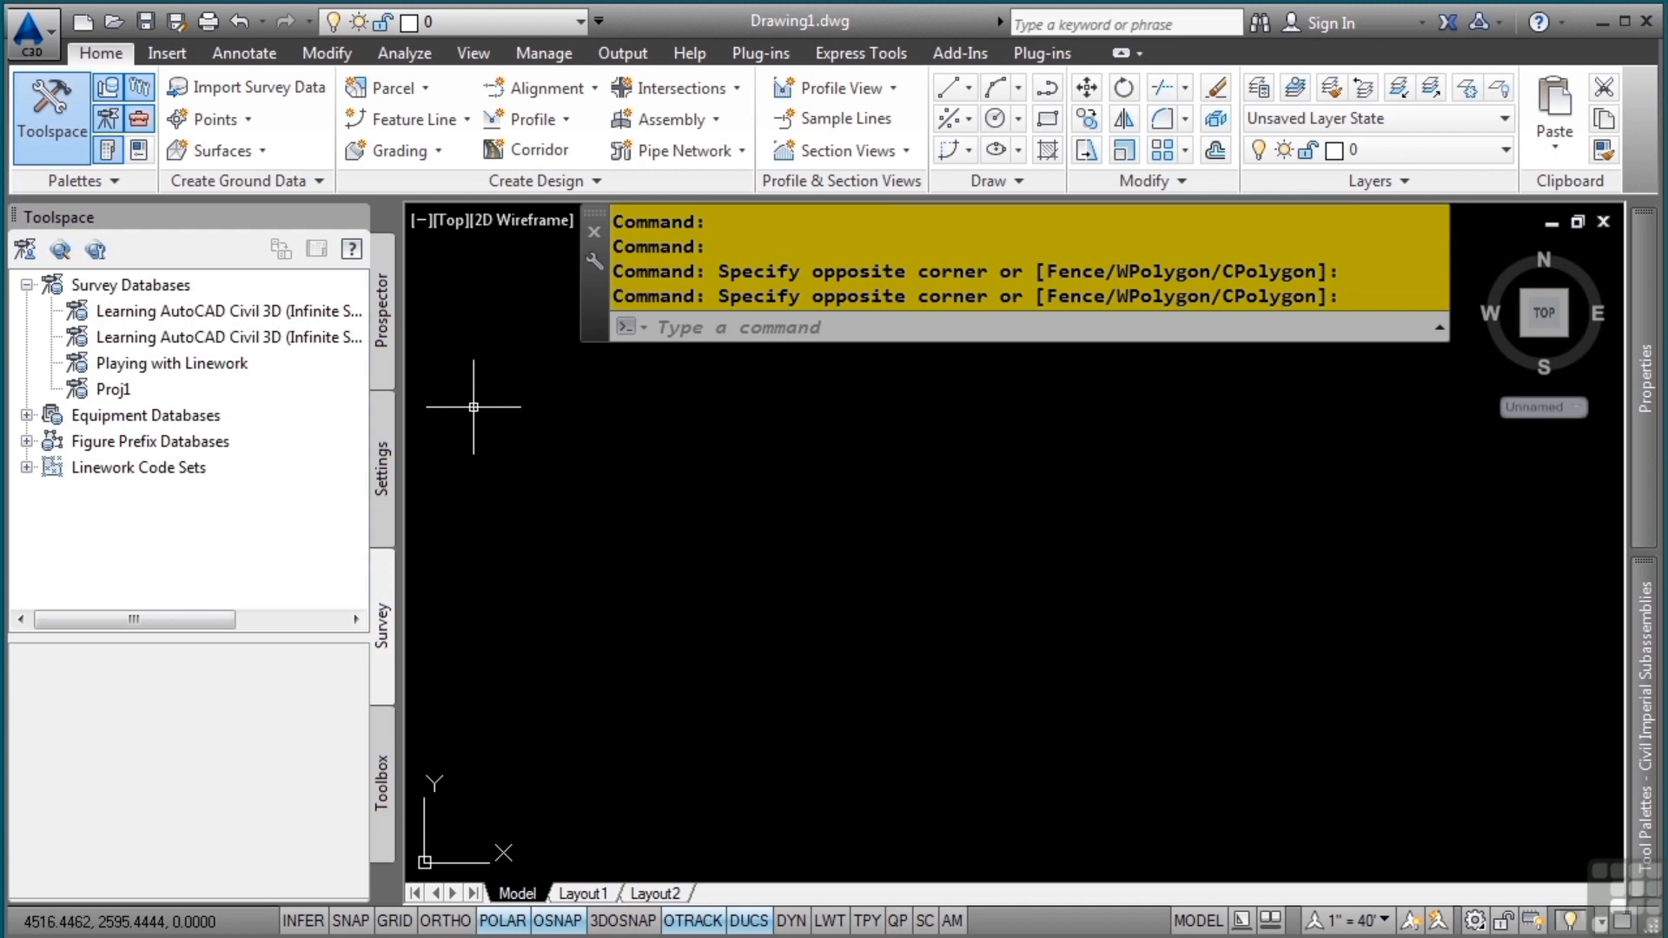
# Open the Proj1 survey database for editing
pyautogui.rightClick(135, 393)
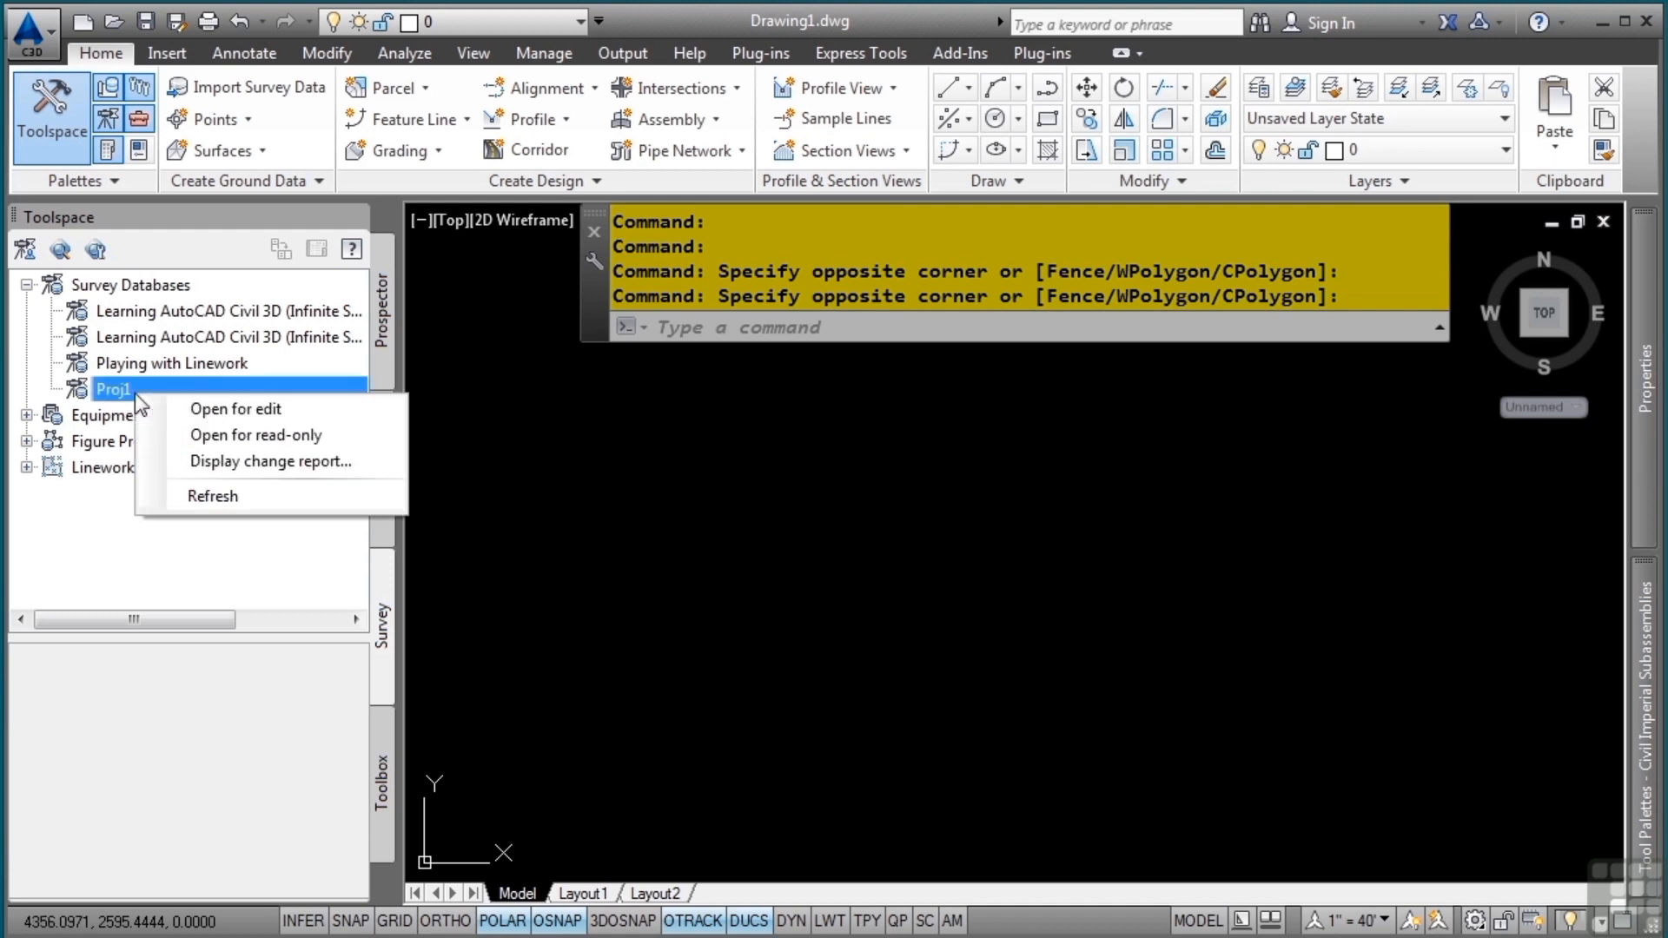
pyautogui.click(233, 408)
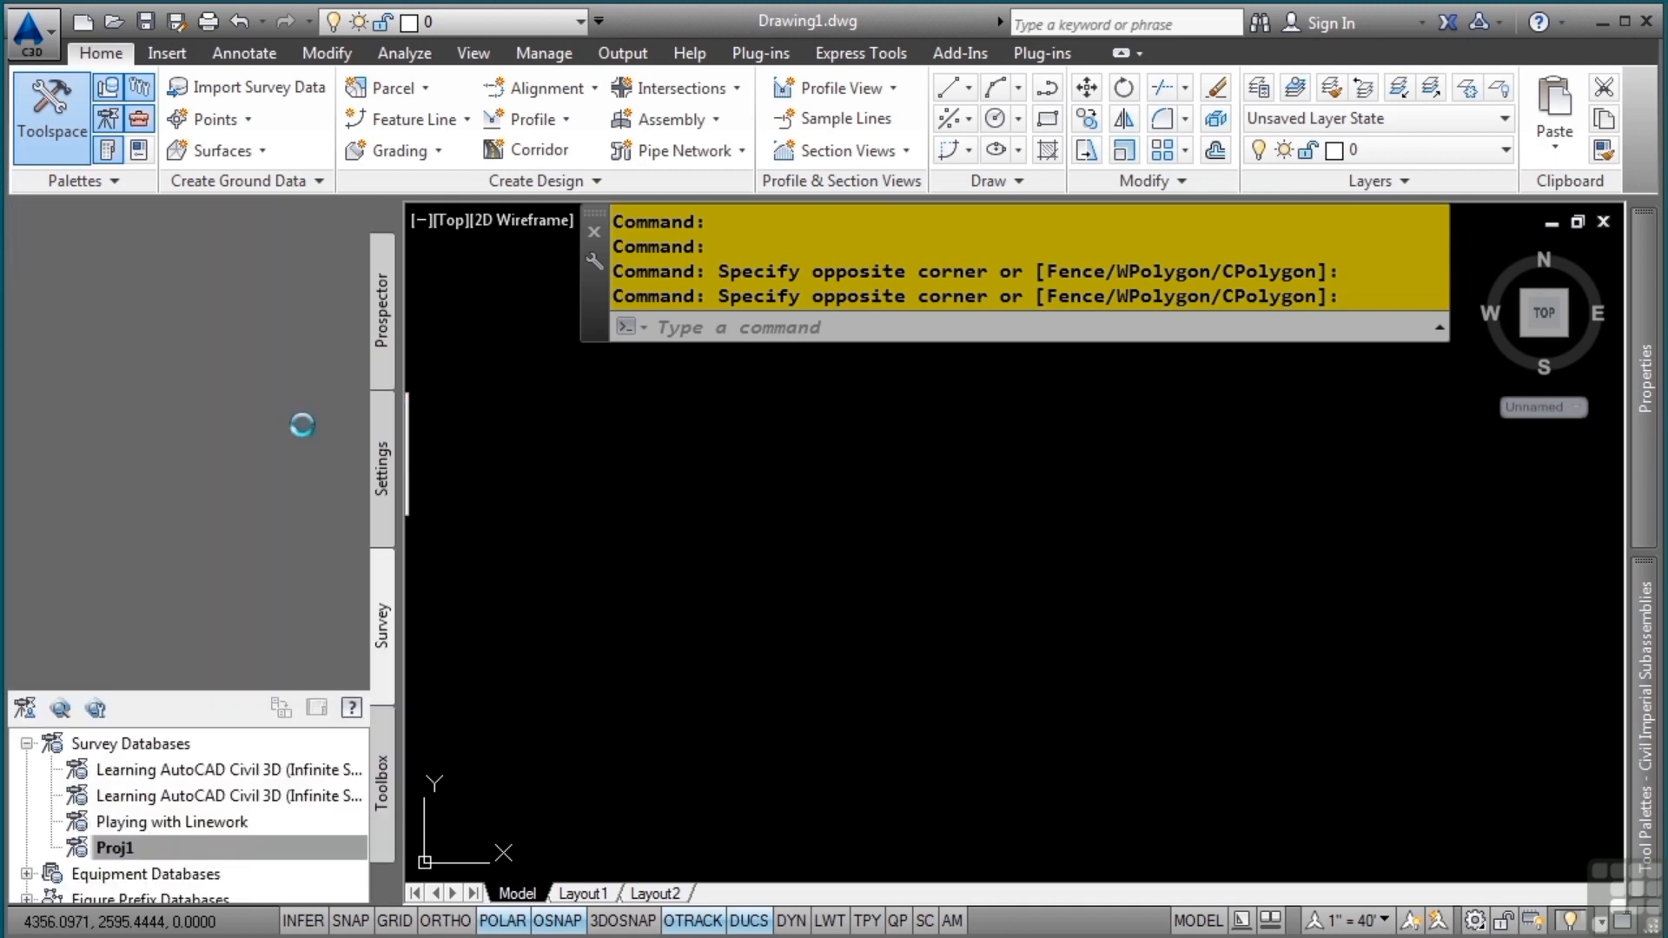
pyautogui.click(75, 337)
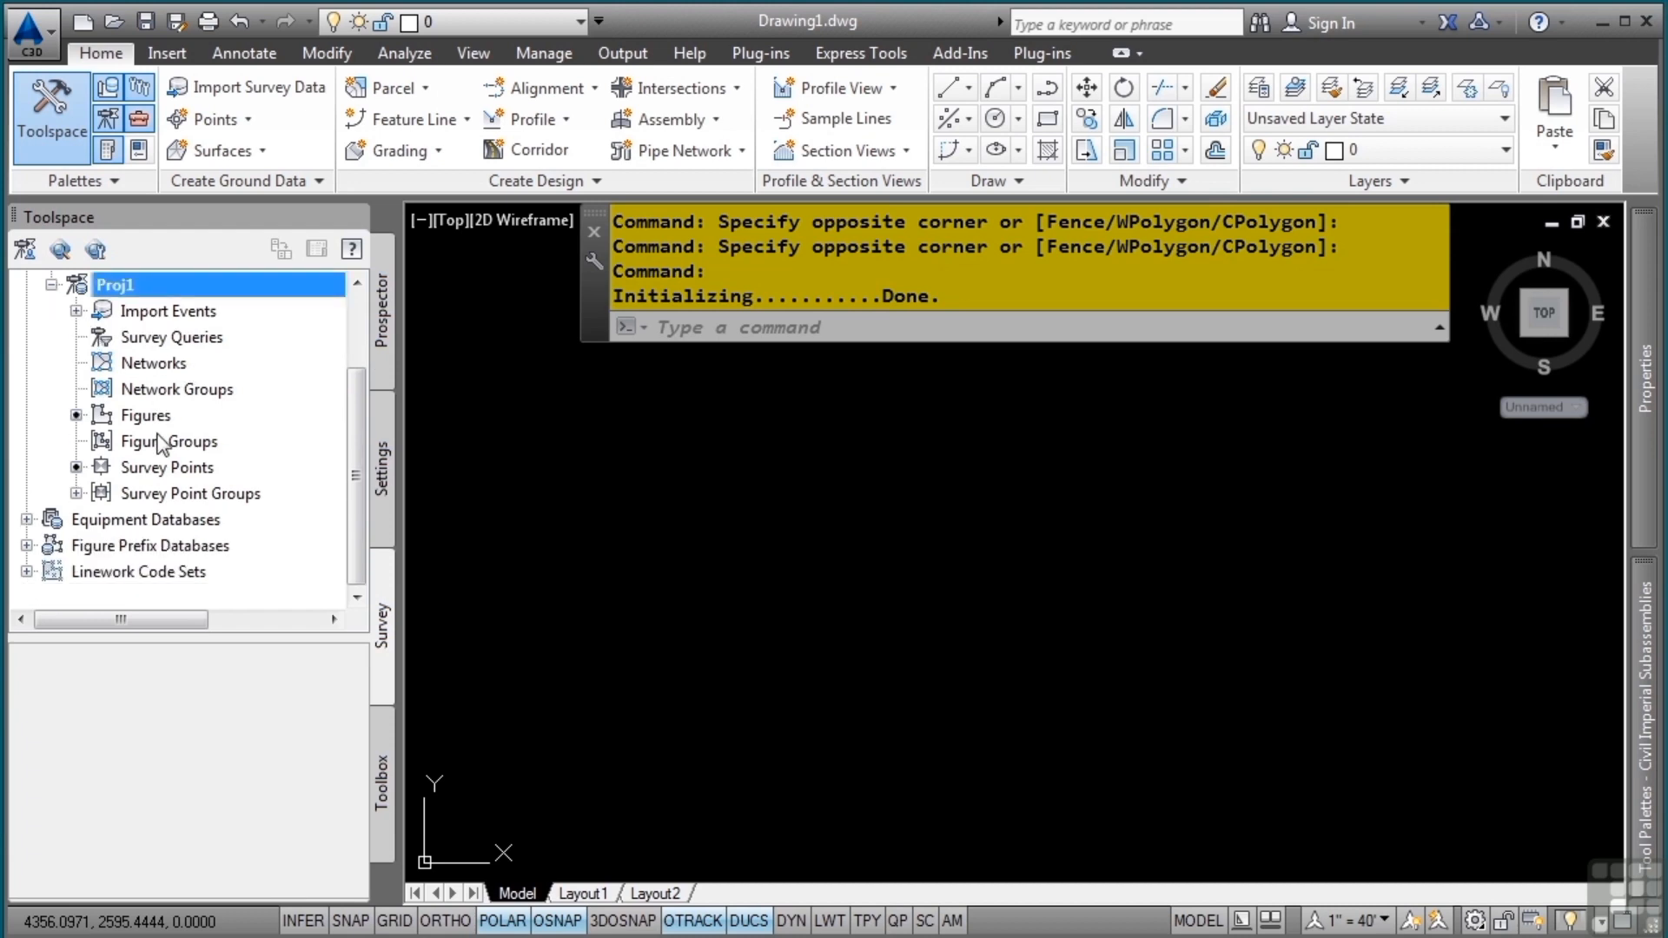
# Insert all survey points of Proj1 into the drawing 0407 Survey Points.dwg
pyautogui.click(157, 474)
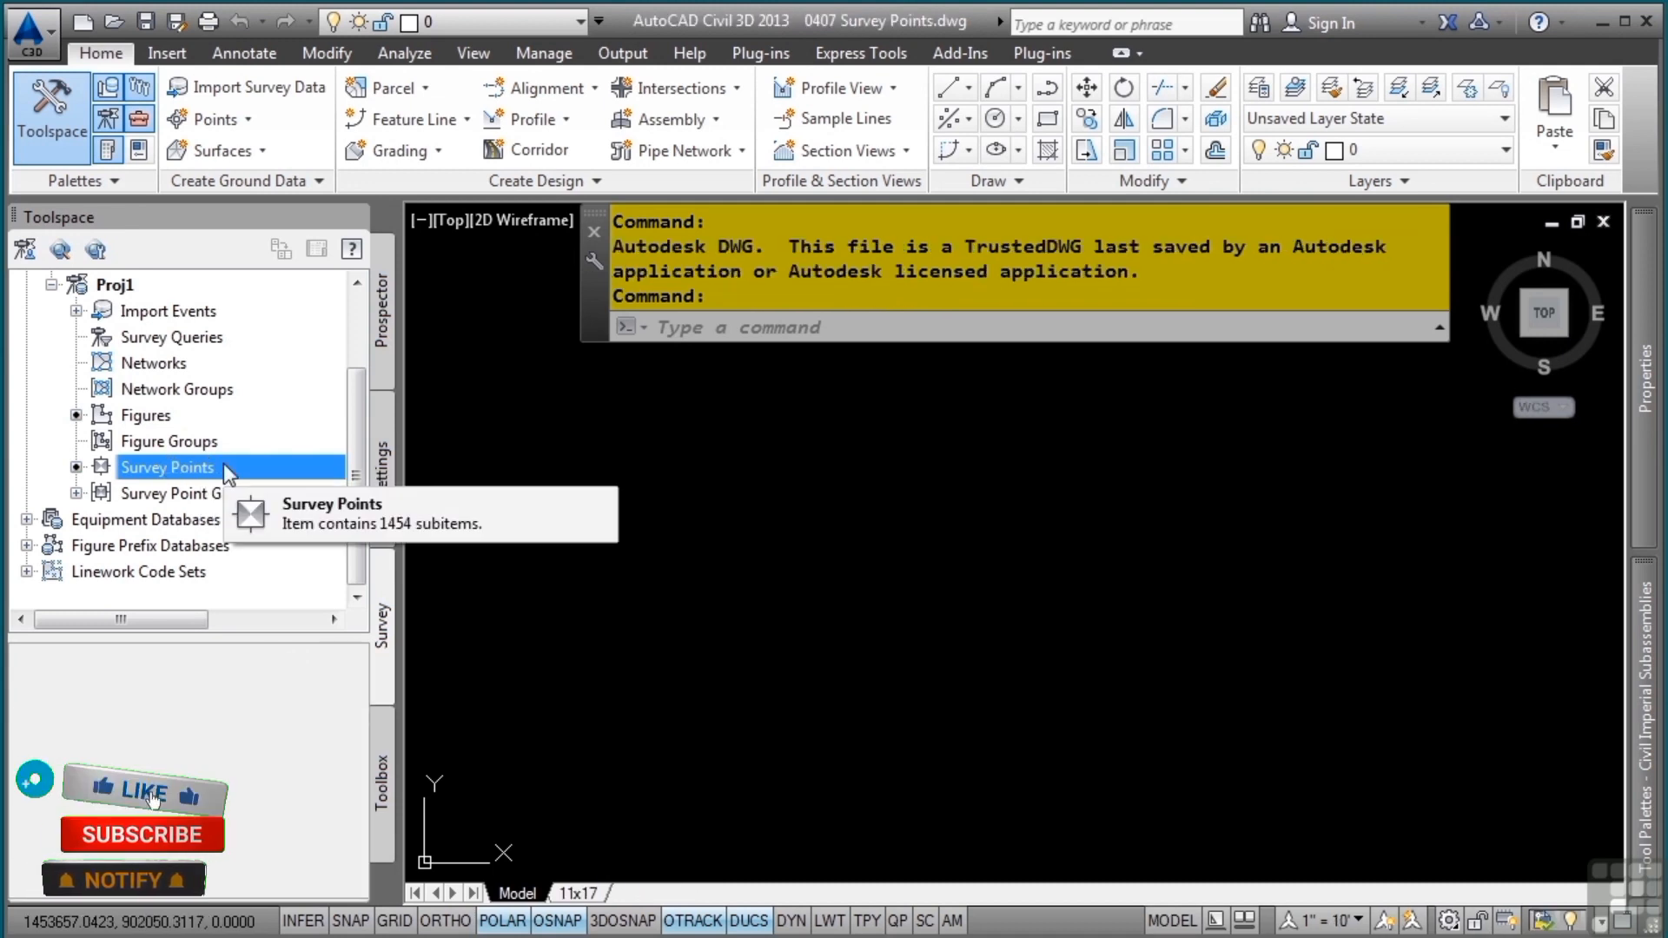
pyautogui.rightClick(224, 469)
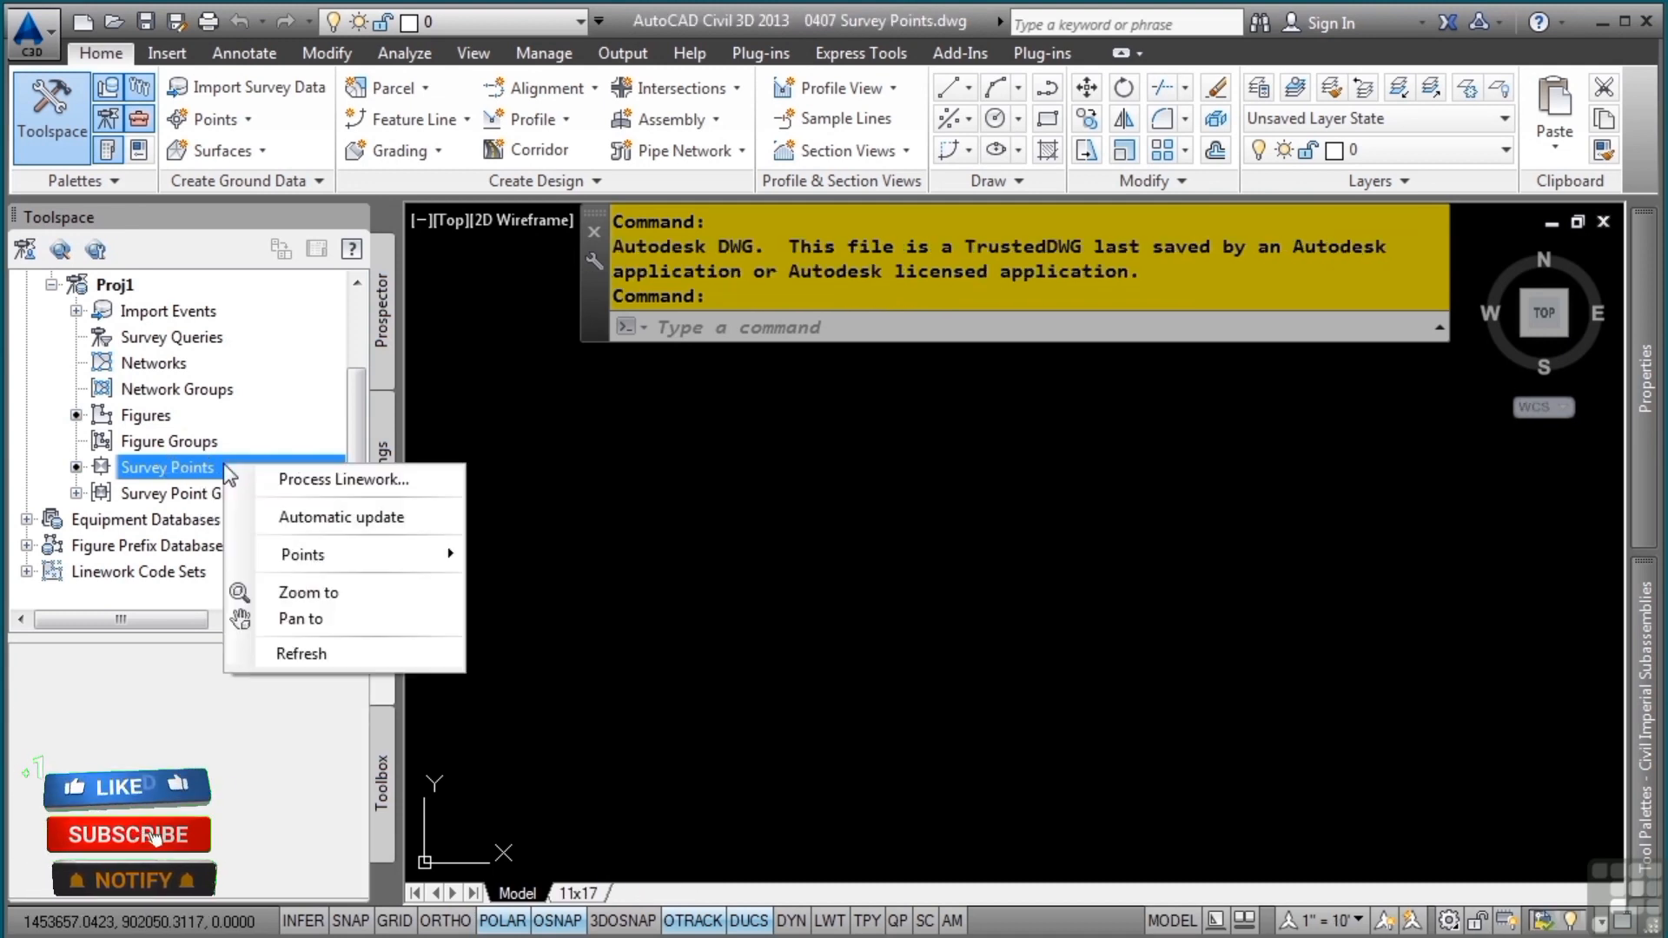
pyautogui.moveTo(358, 563)
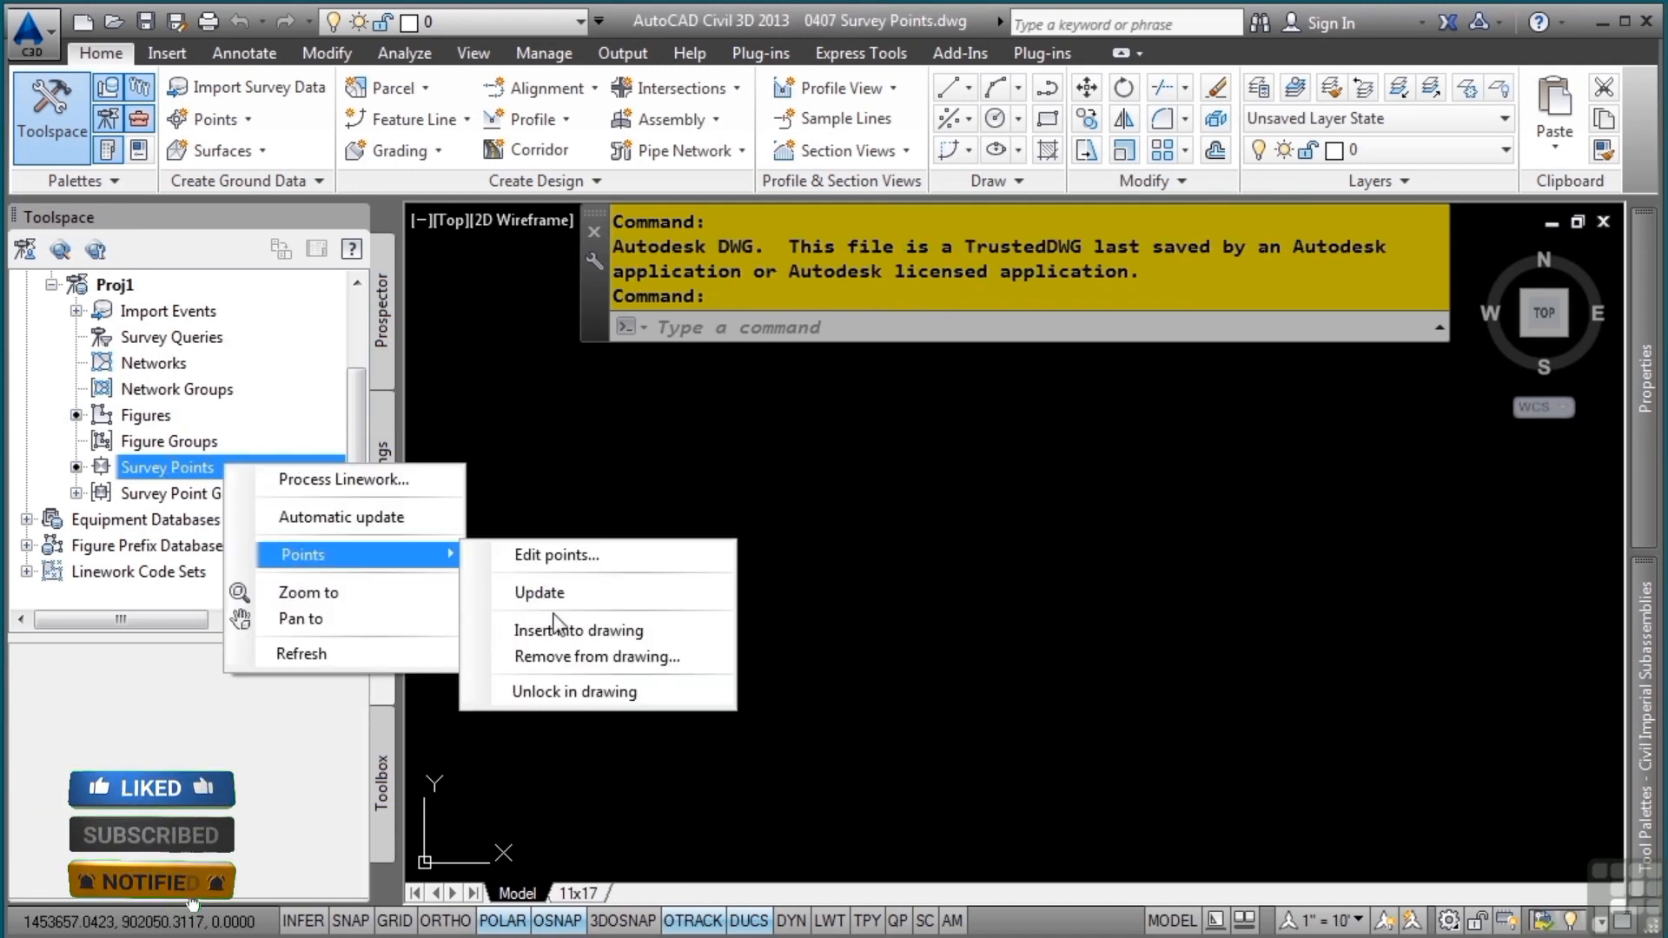
pyautogui.click(575, 631)
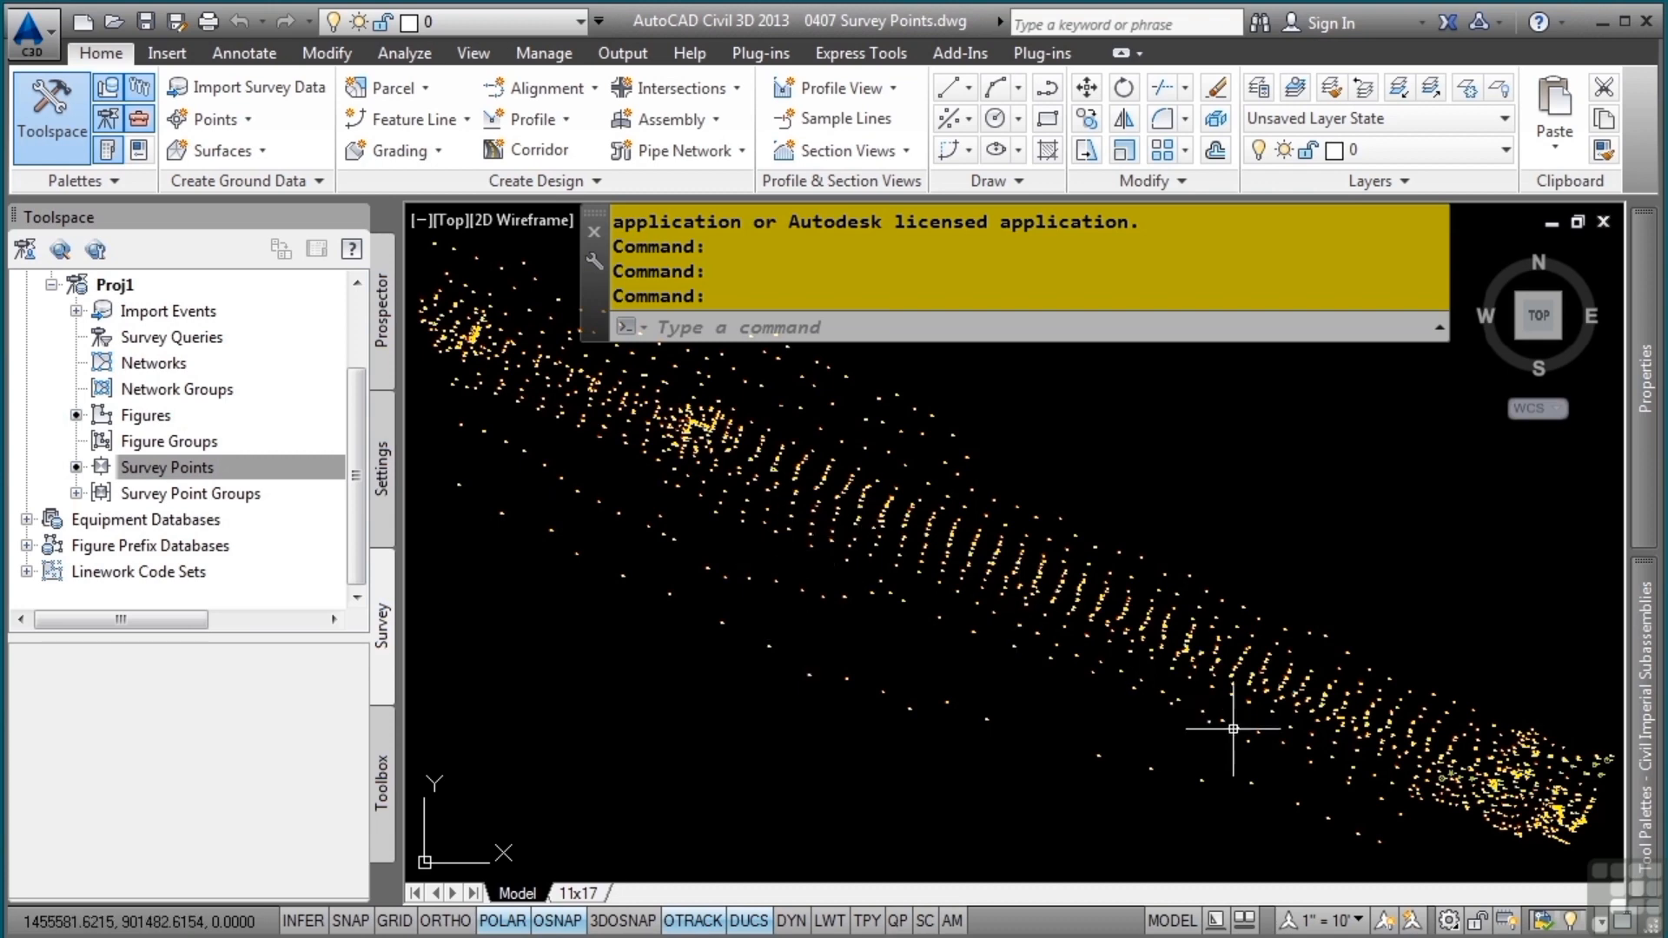
# Insert the Proj1 survey figures into the drawing
pyautogui.scroll(6, 1108, 597)
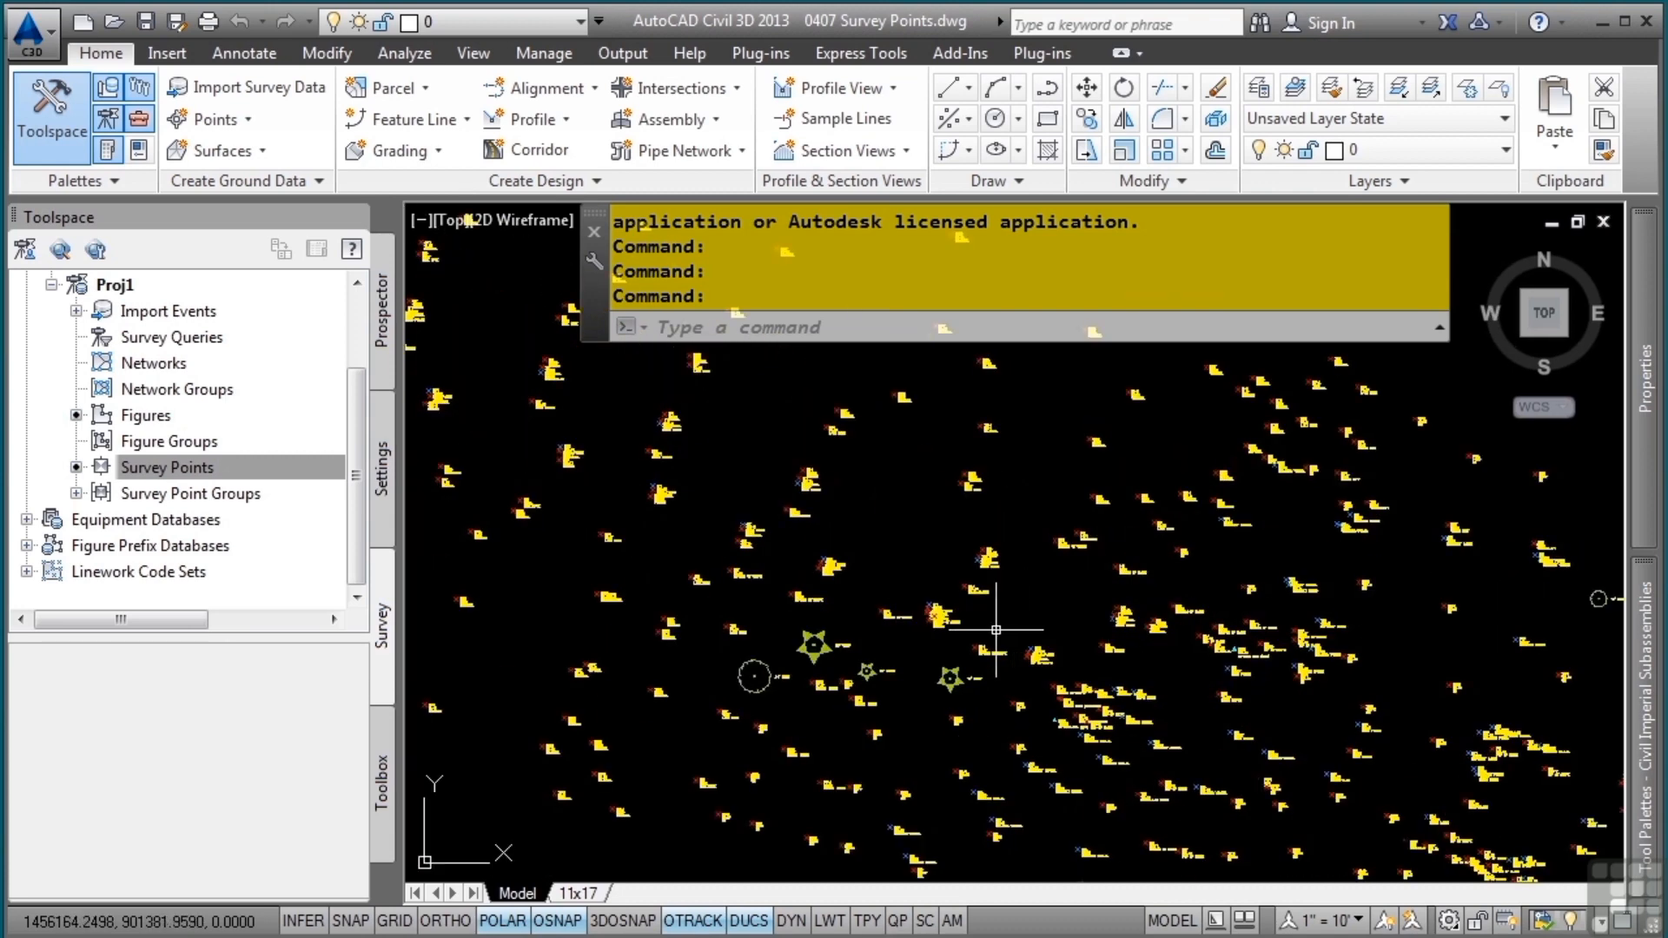
pyautogui.click(161, 419)
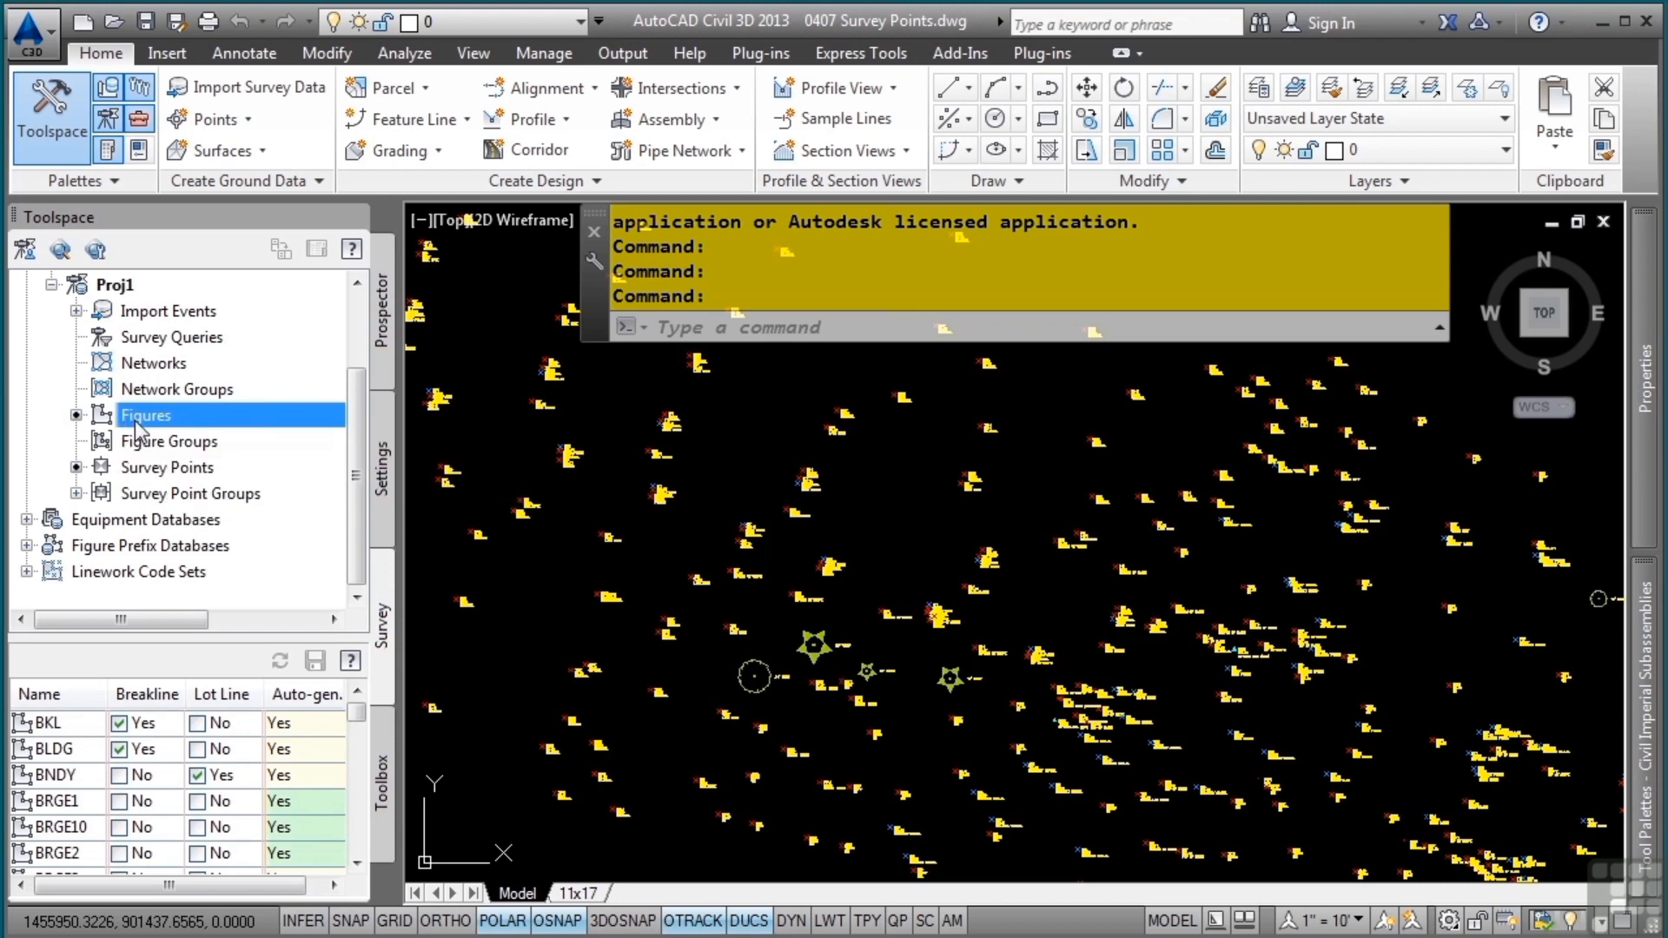
pyautogui.scroll(-8, 895, 587)
pyautogui.scroll(8, 902, 590)
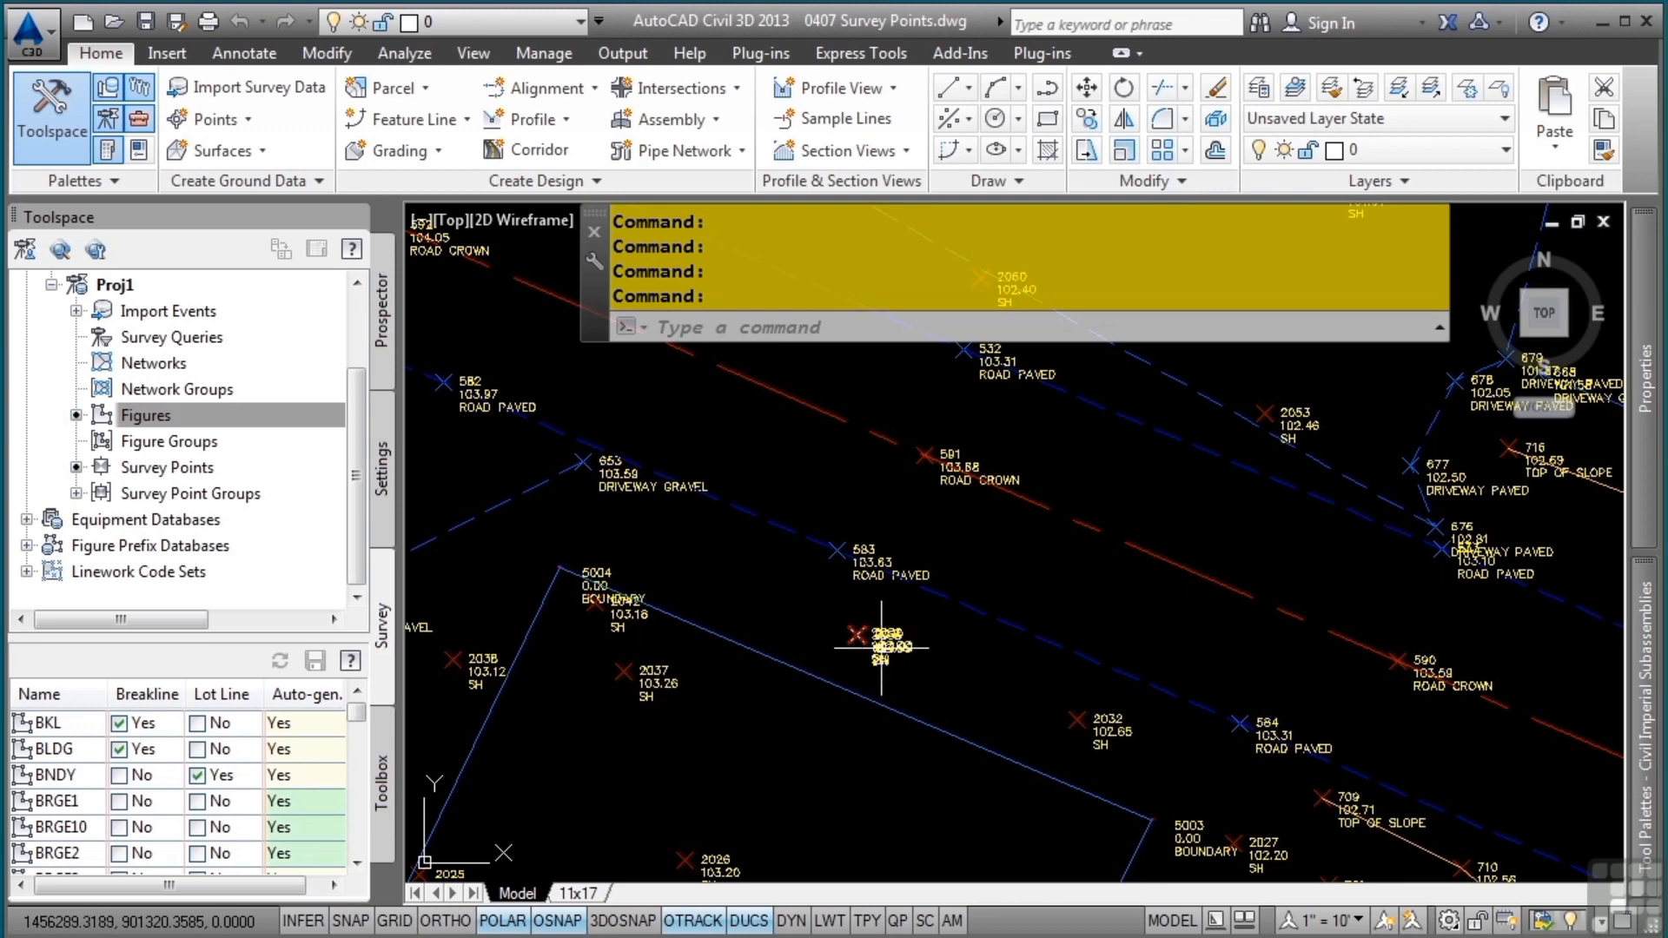
pyautogui.click(850, 632)
pyautogui.click(856, 634)
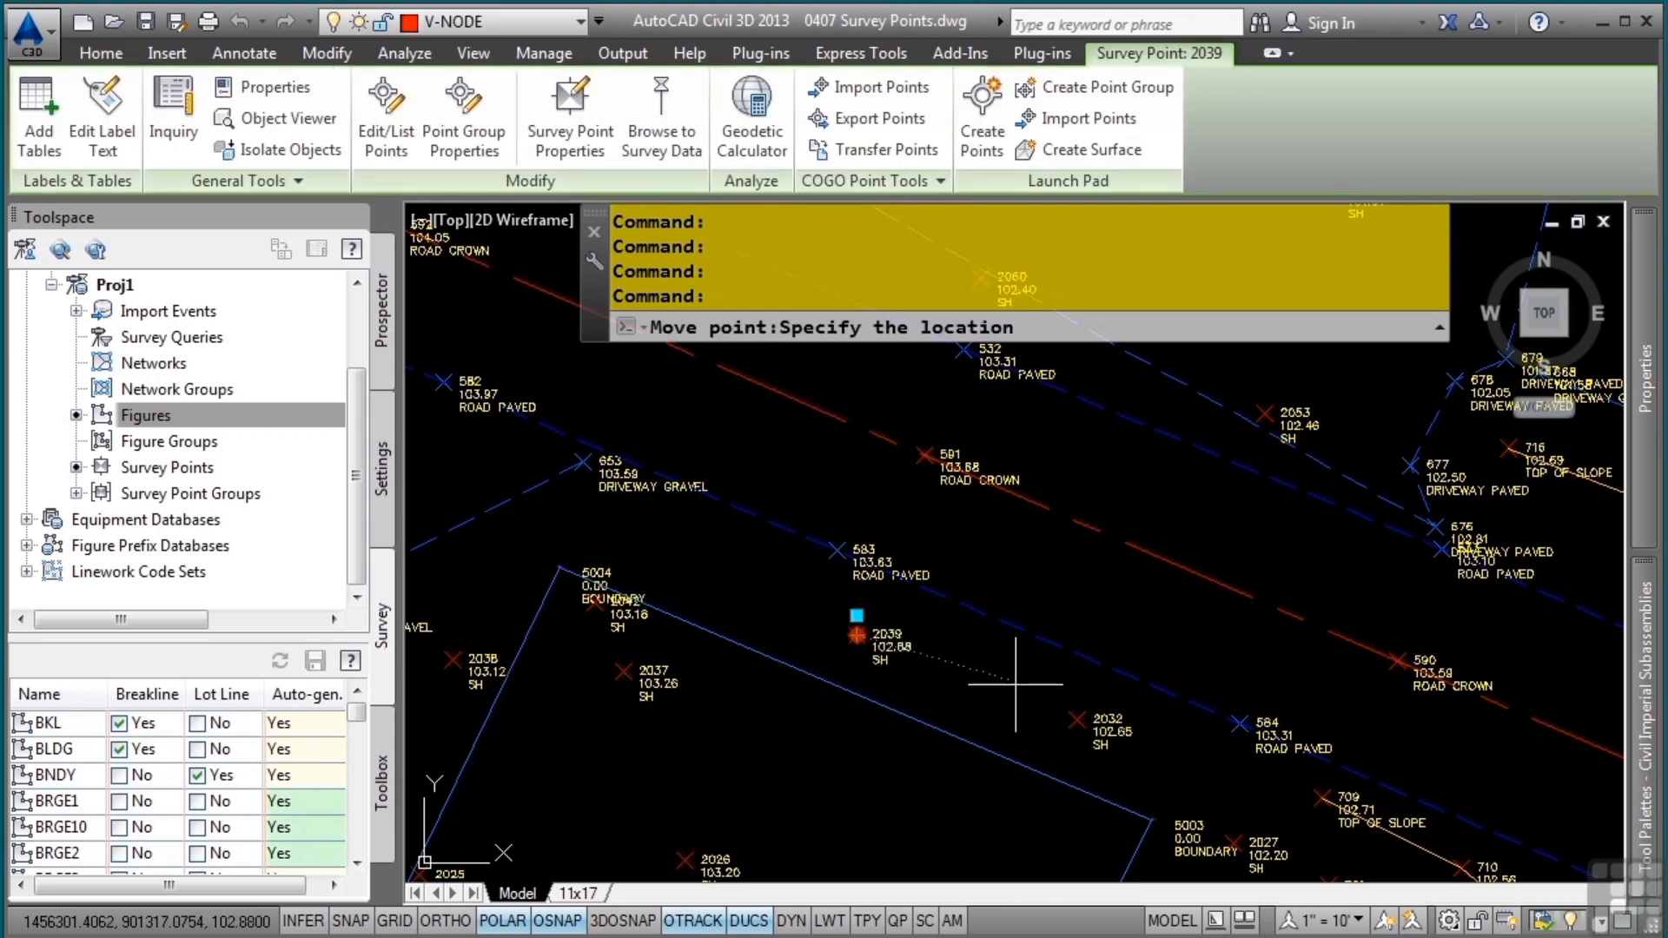
pyautogui.press('Escape')
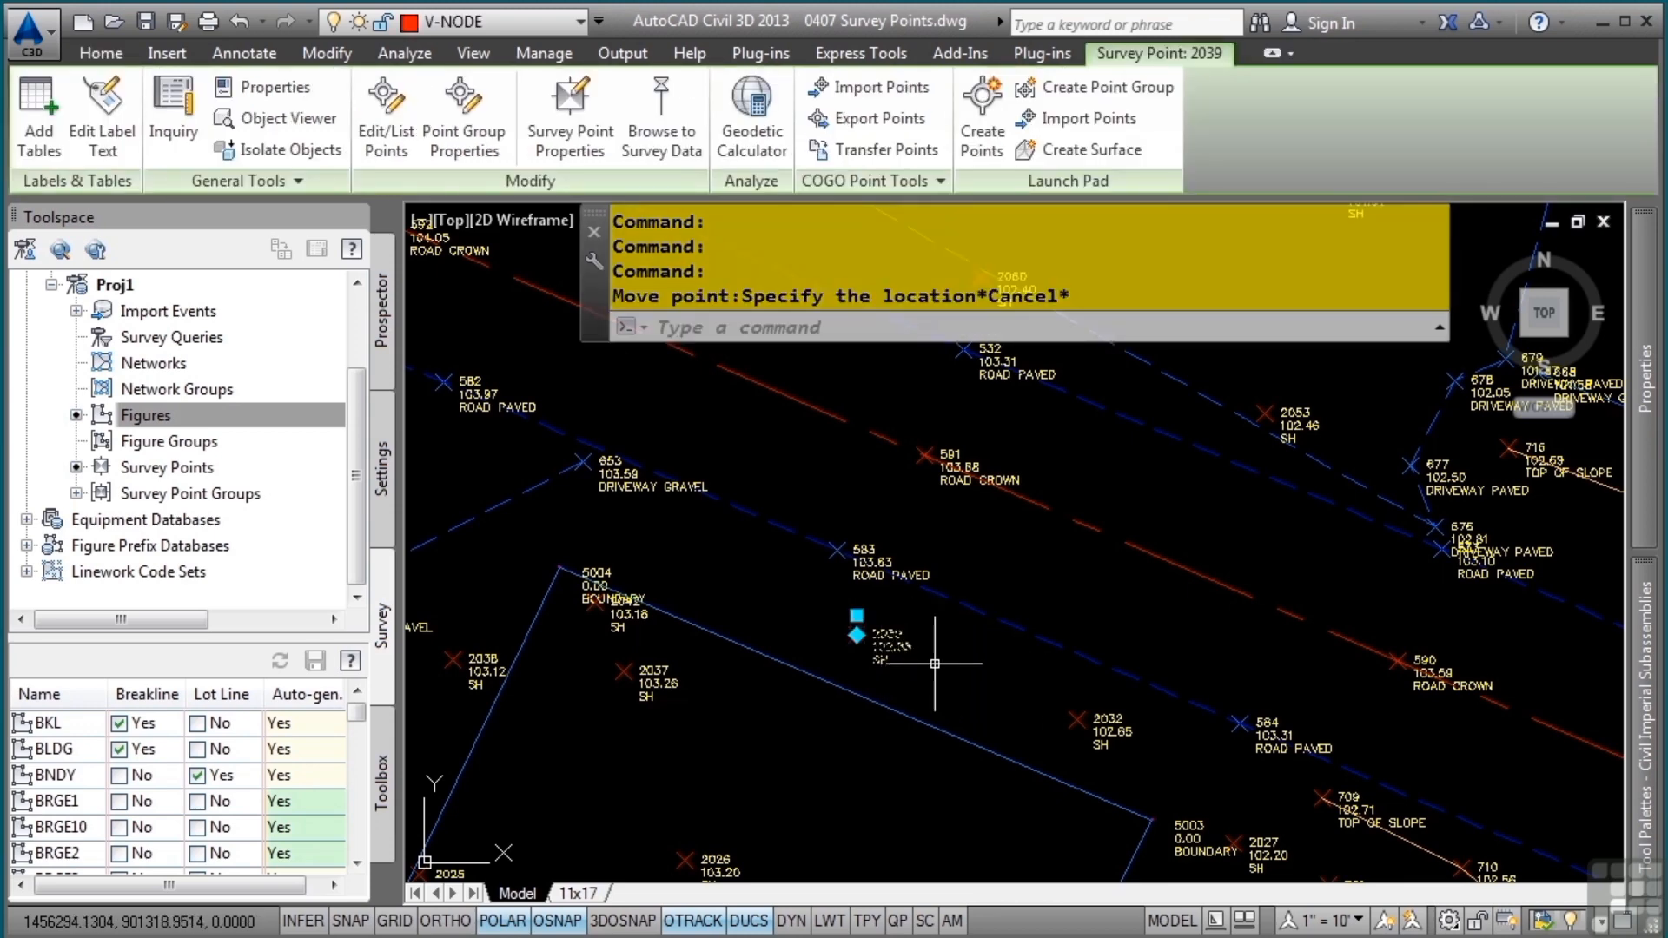
pyautogui.press('Escape')
pyautogui.press('Escape')
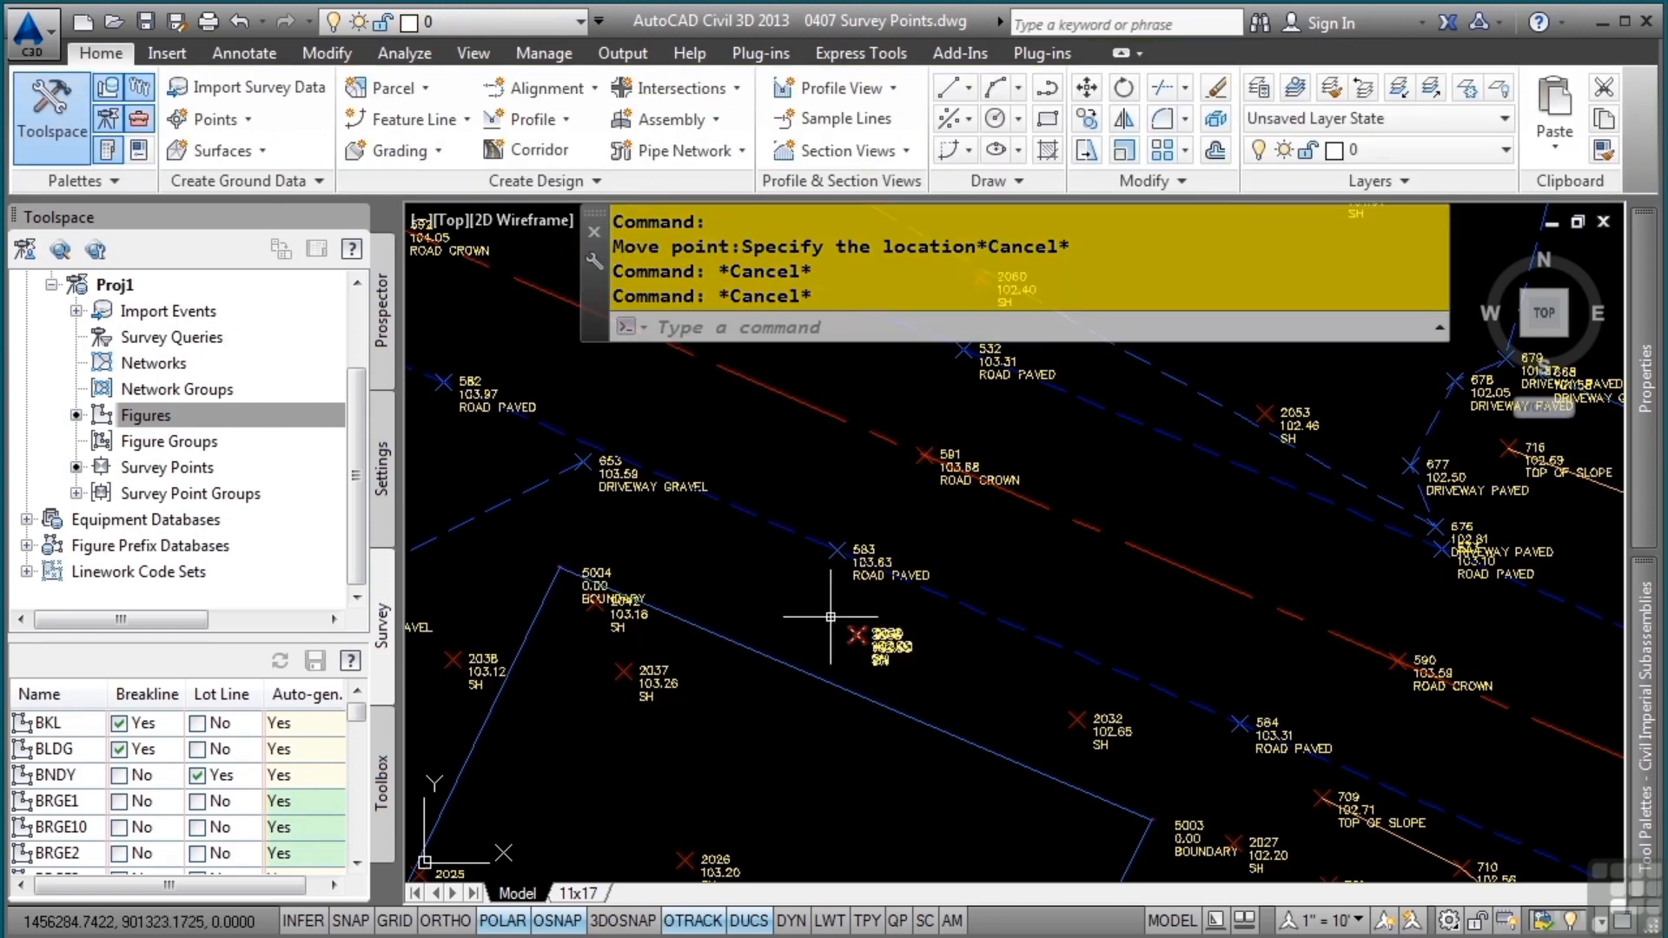
# Open the survey point properties of point 2039, south of the paved road edge, for editing
pyautogui.scroll(2, 807, 587)
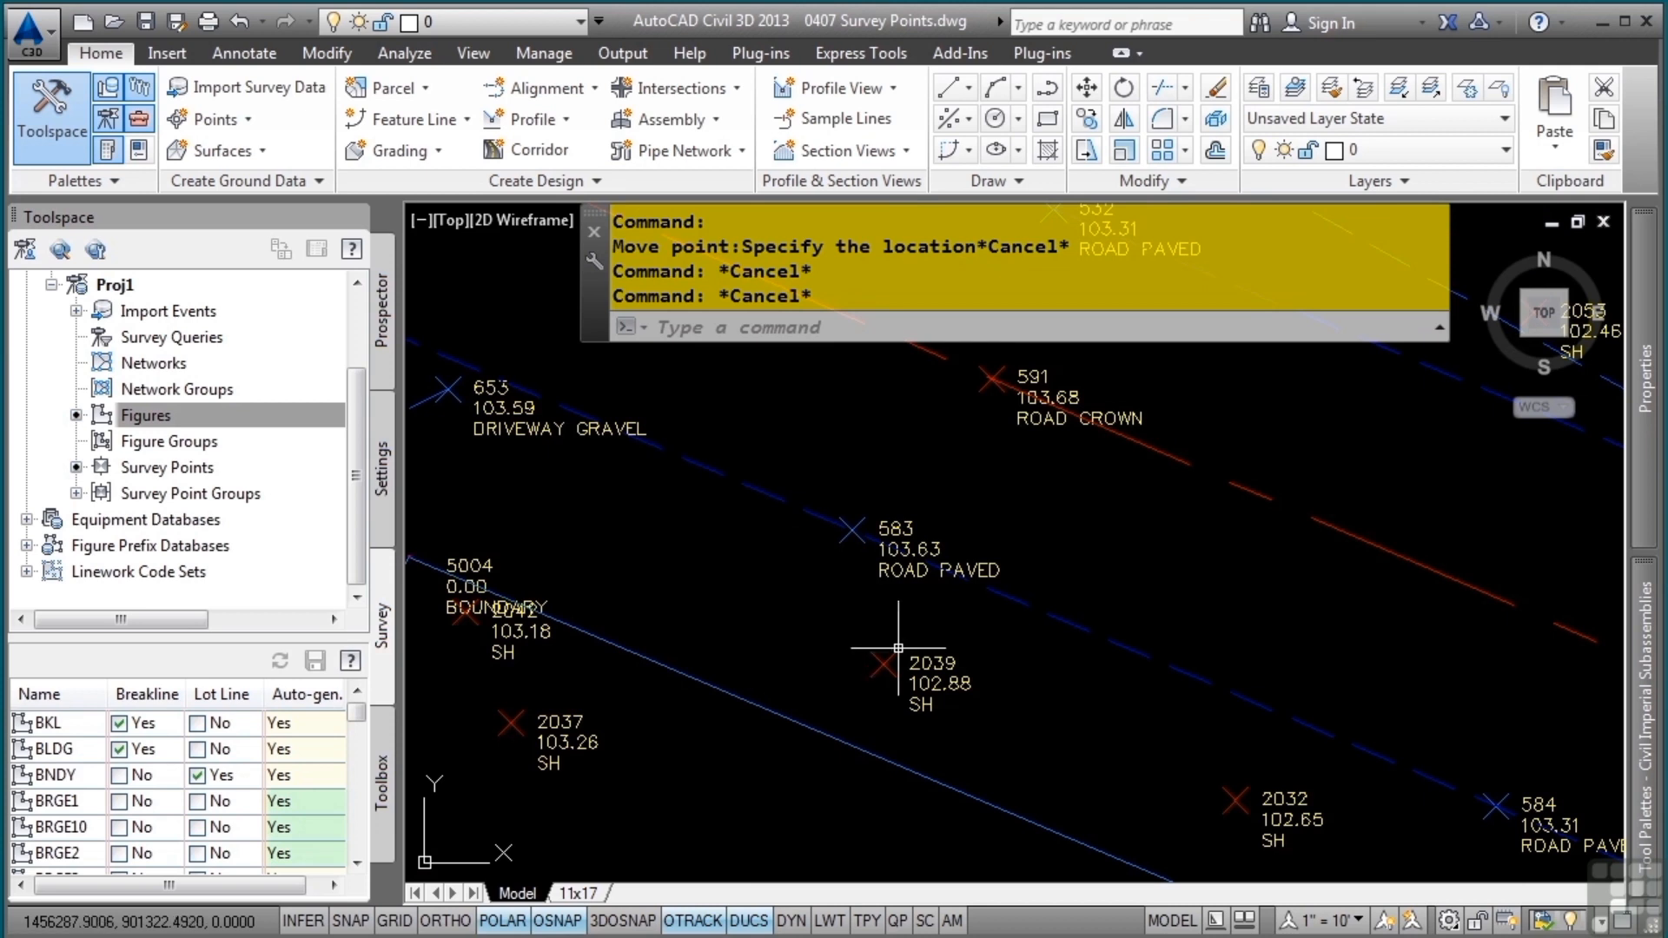
pyautogui.moveTo(898, 648)
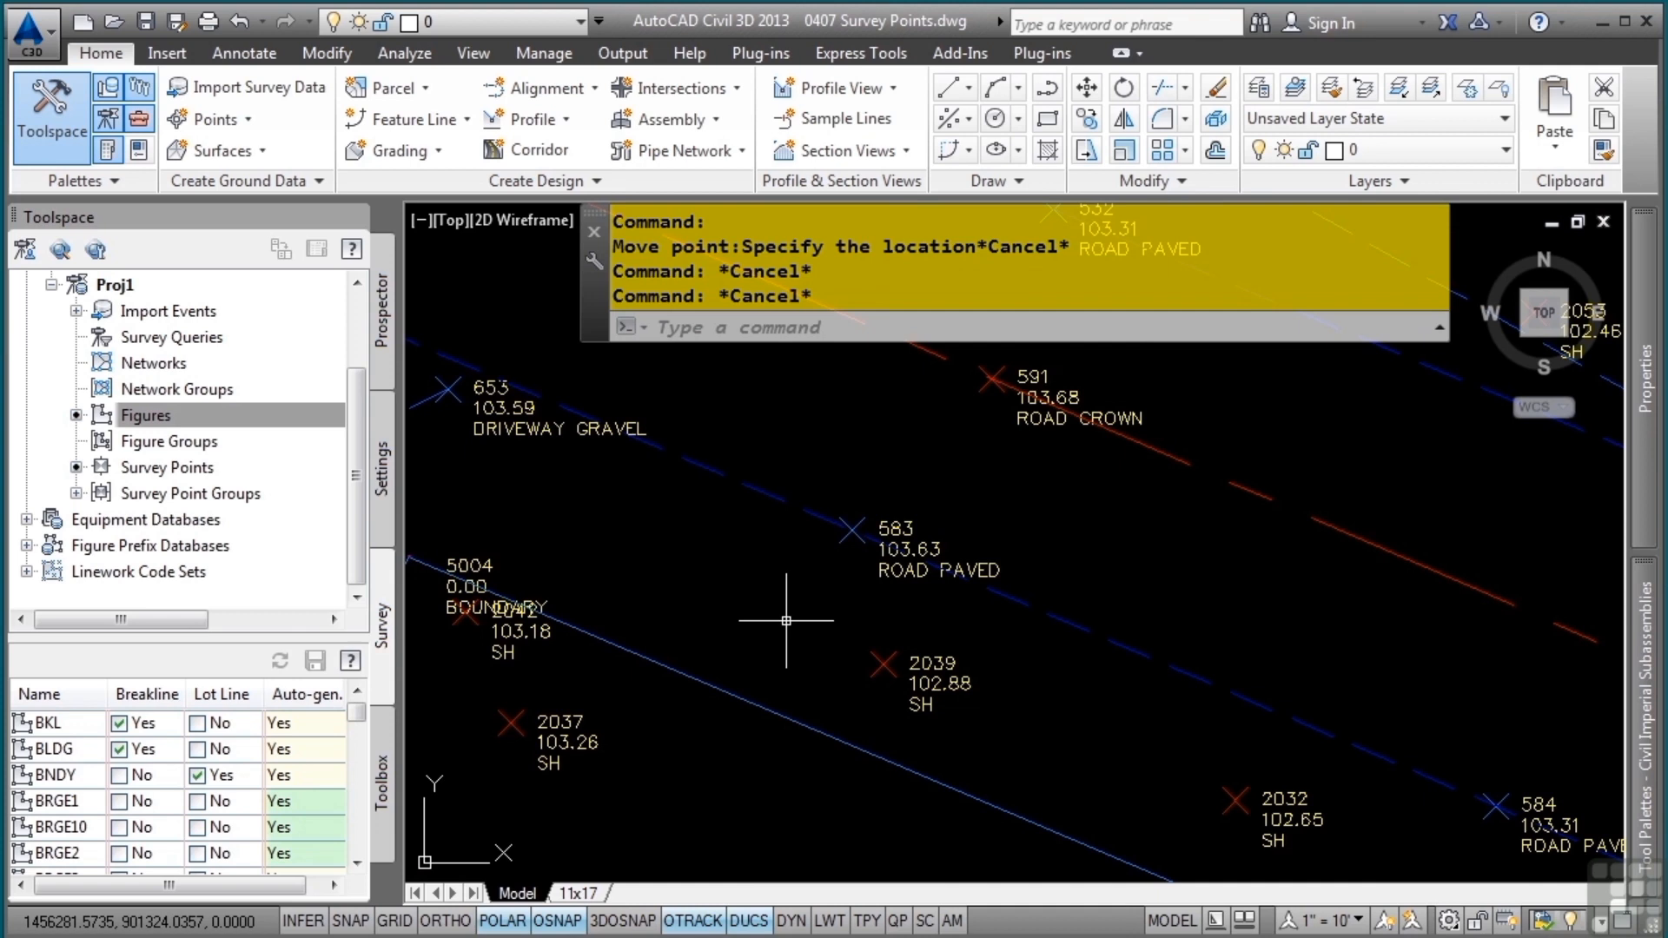
pyautogui.click(925, 665)
pyautogui.moveTo(943, 666)
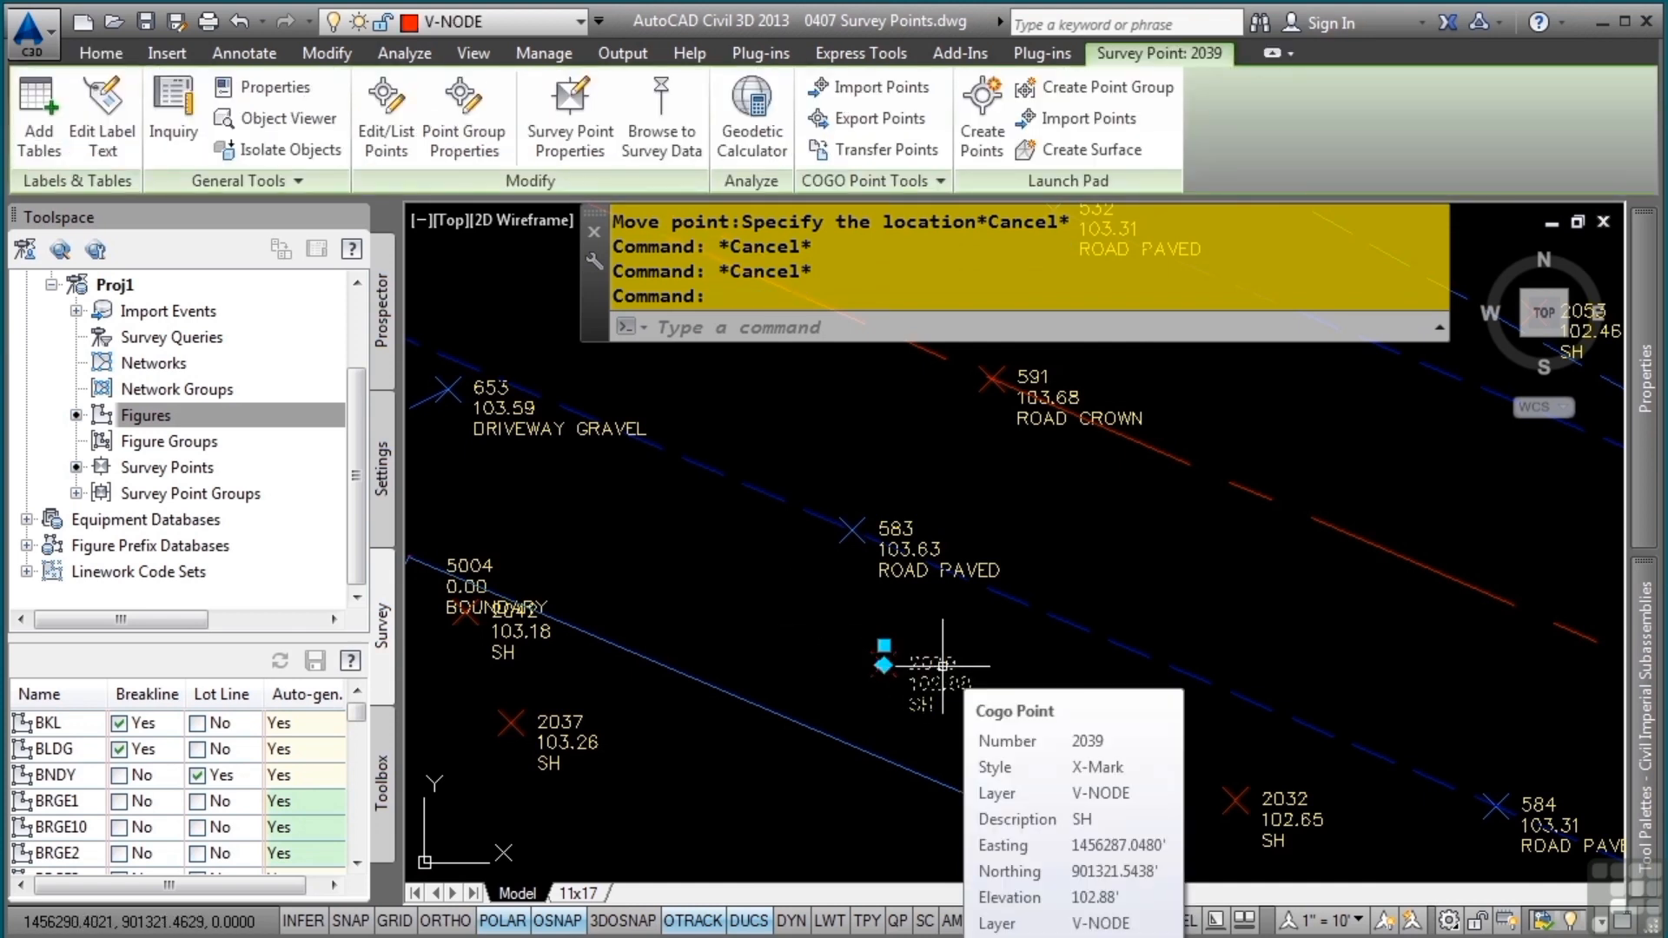
pyautogui.rightClick(1027, 656)
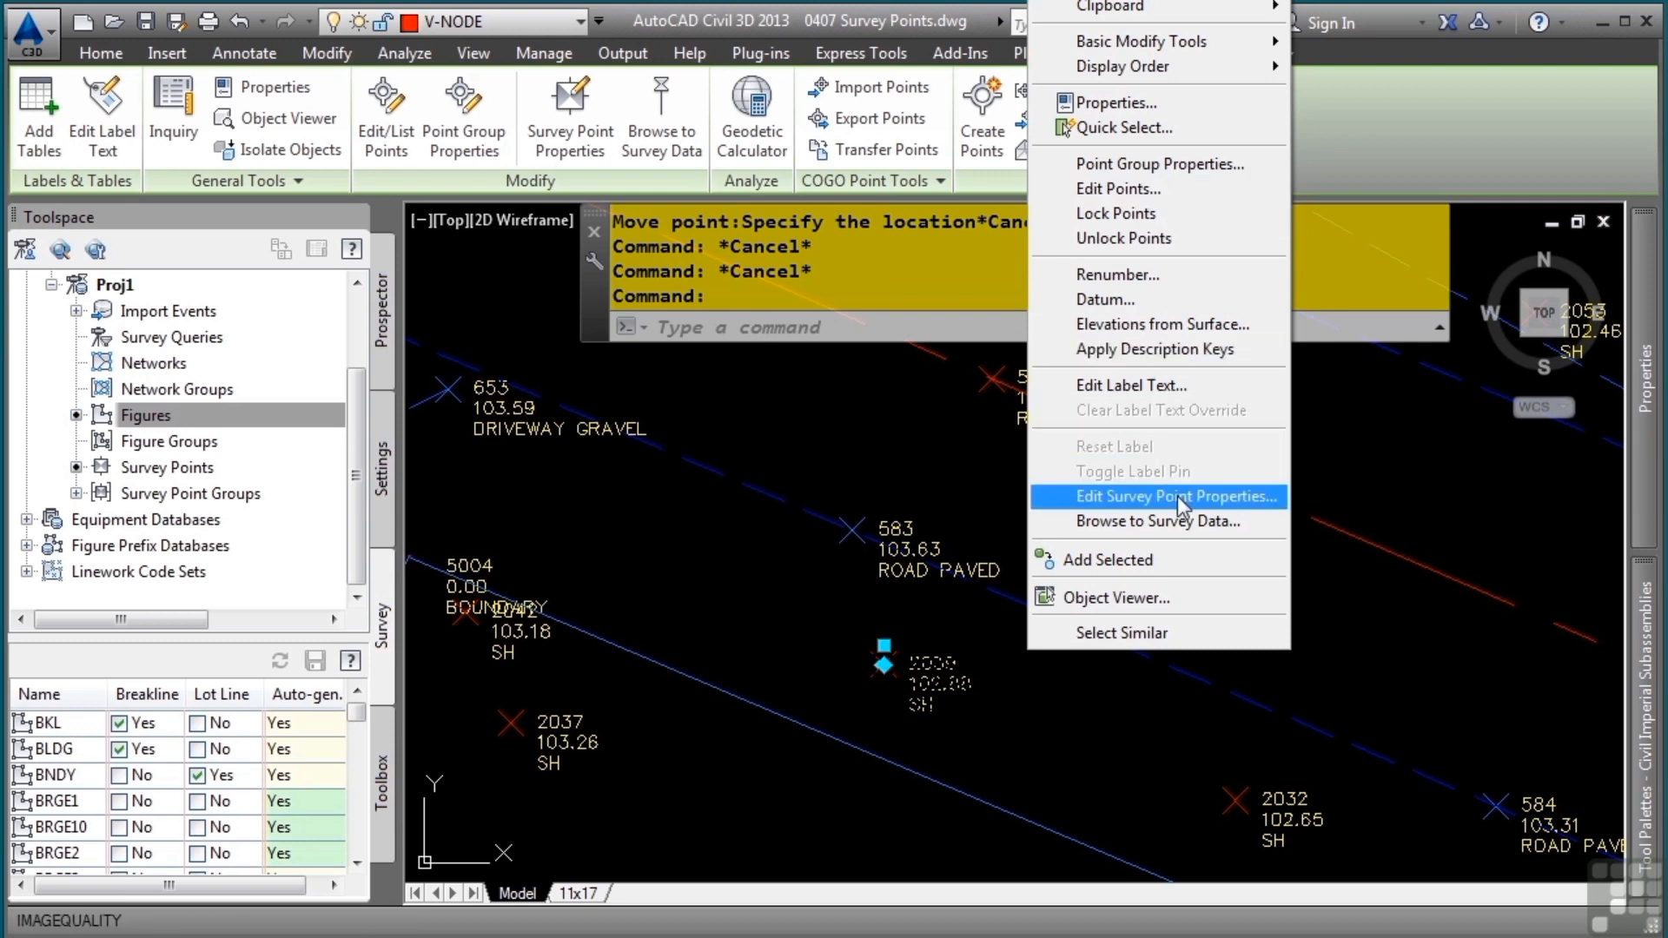
pyautogui.click(1223, 502)
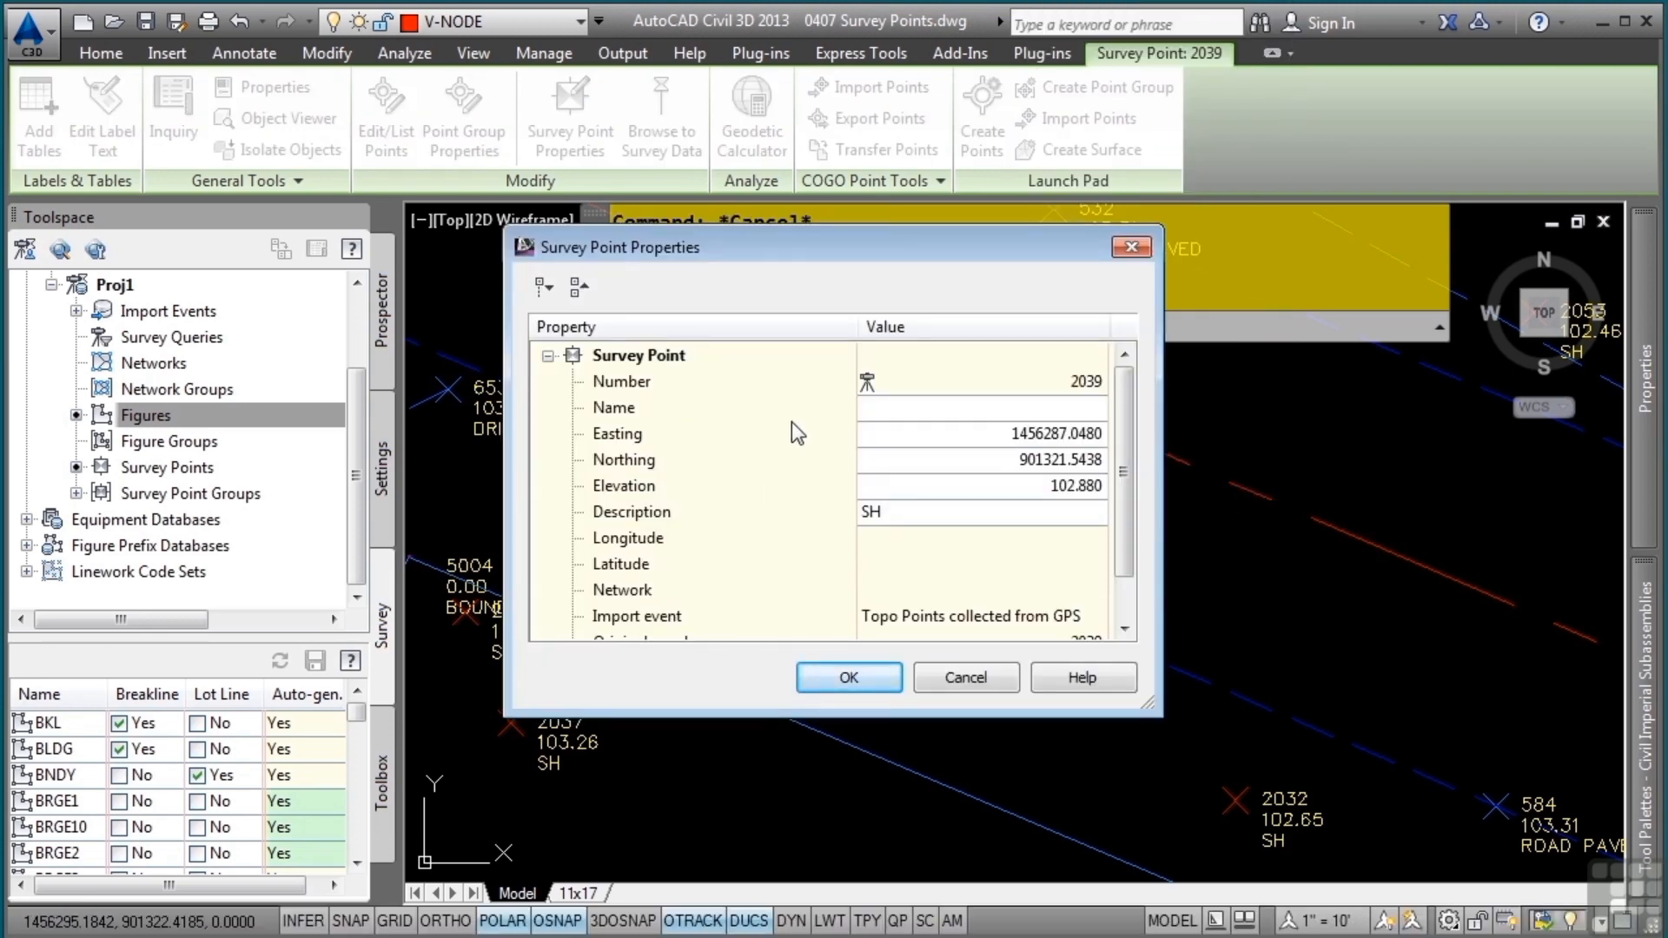
# Change point 2039's description to COMB 125 CMP ATT and decline the linework update
pyautogui.click(1005, 438)
pyautogui.click(989, 460)
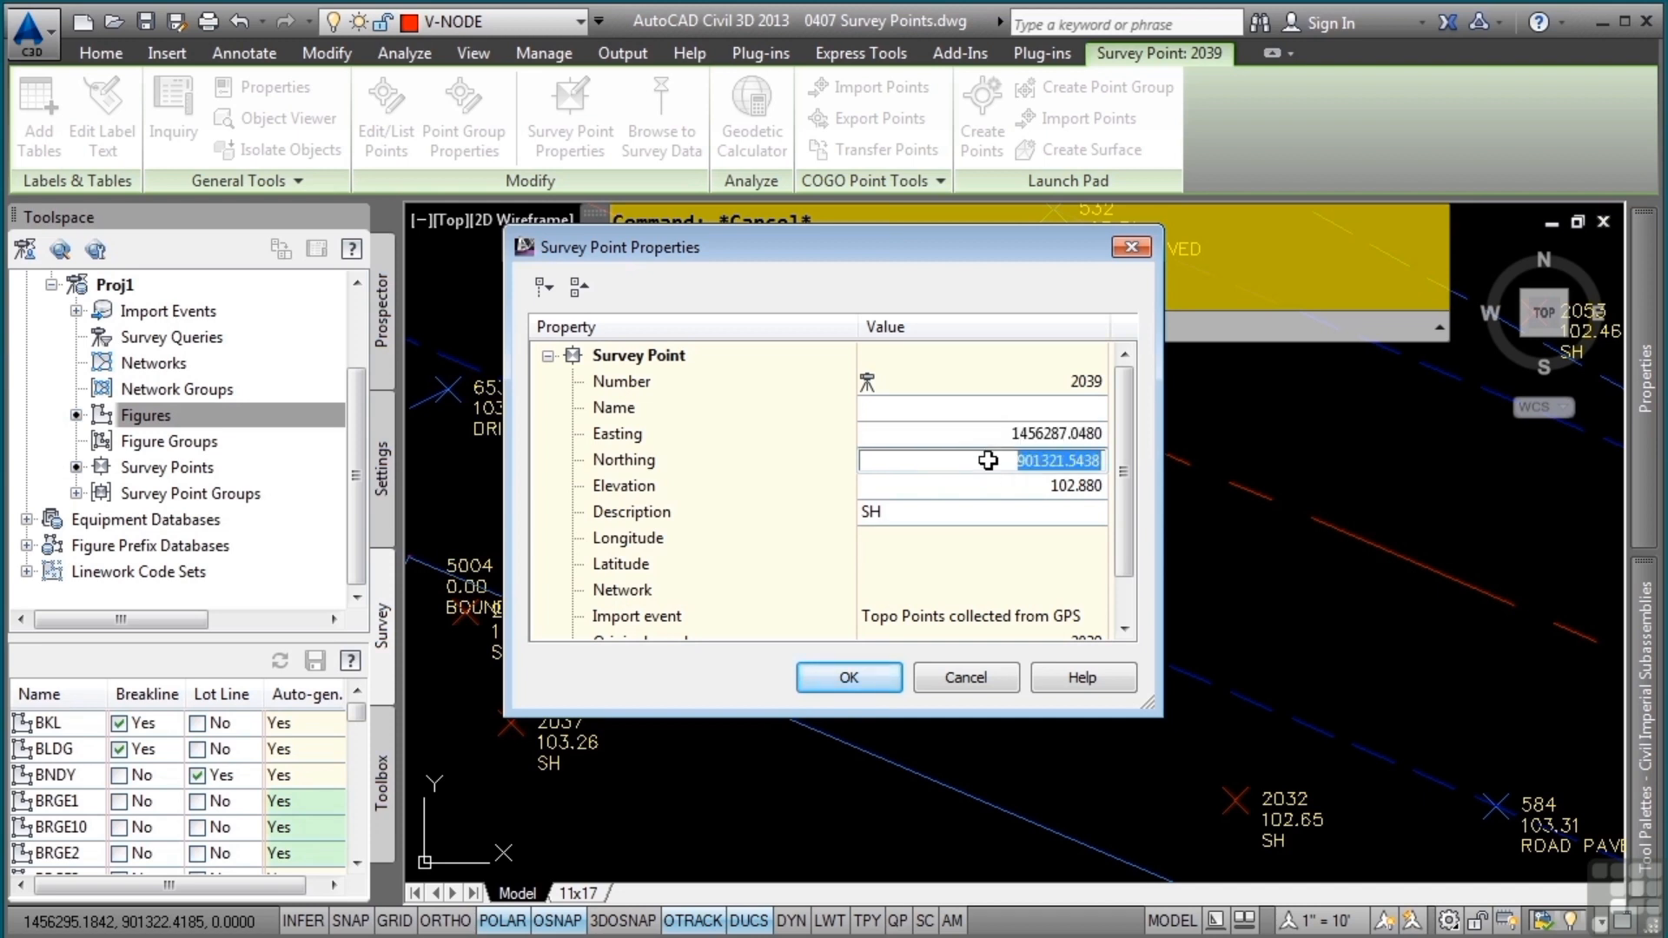
pyautogui.click(980, 492)
pyautogui.click(969, 518)
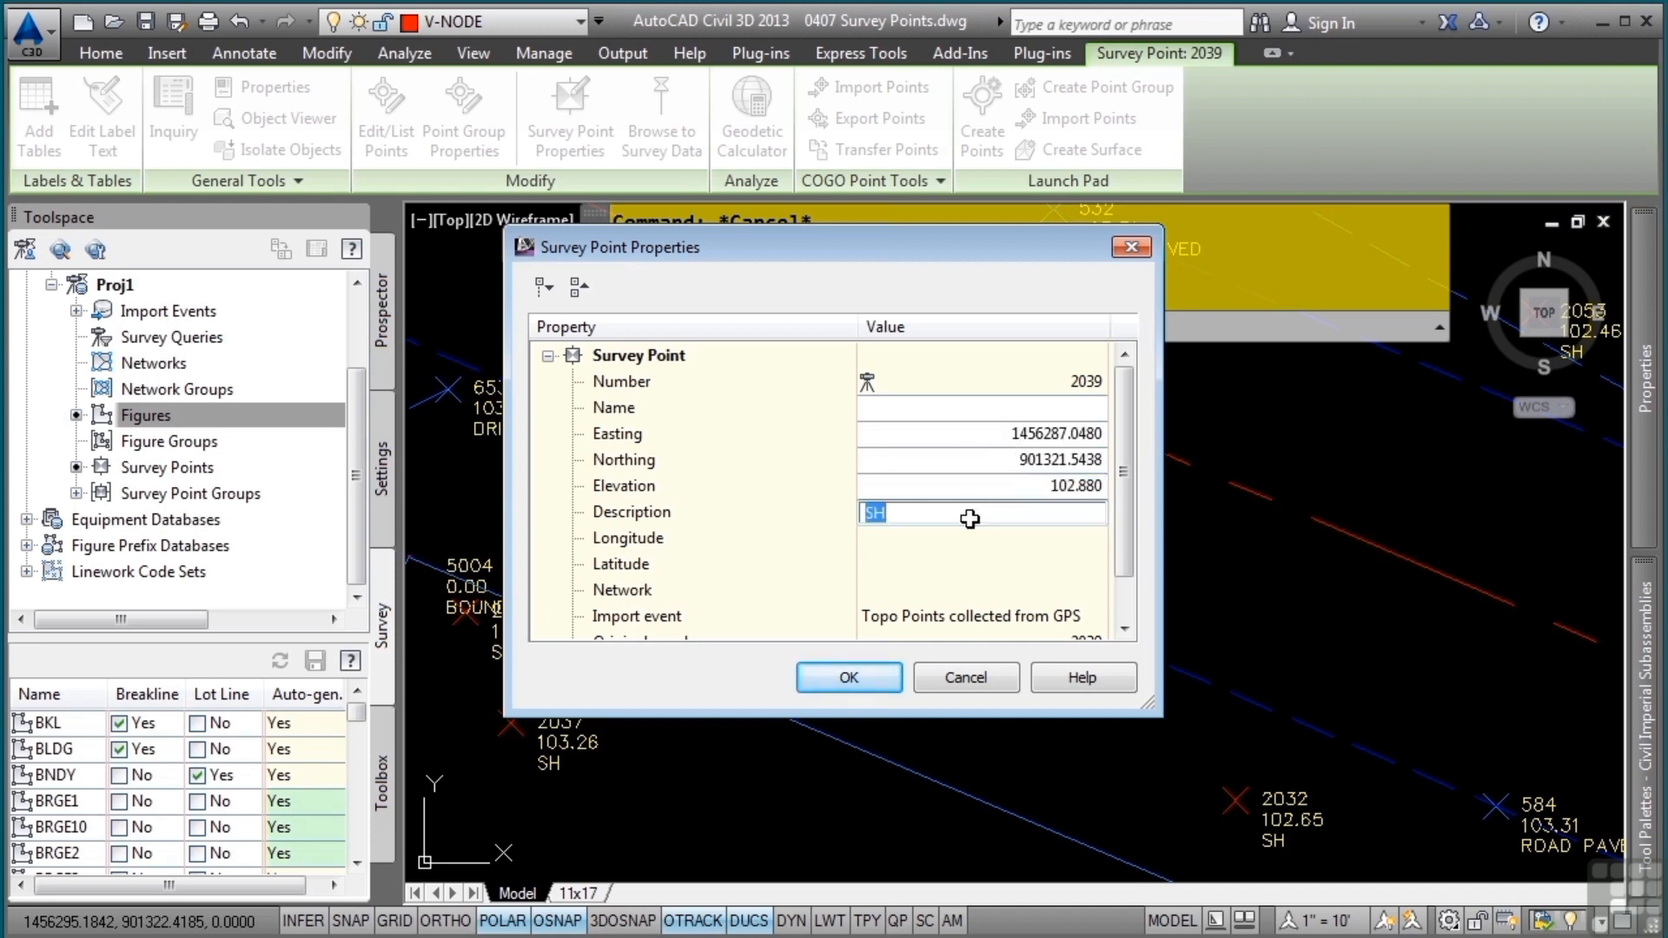
pyautogui.write('COMB 125 CMB ATT')
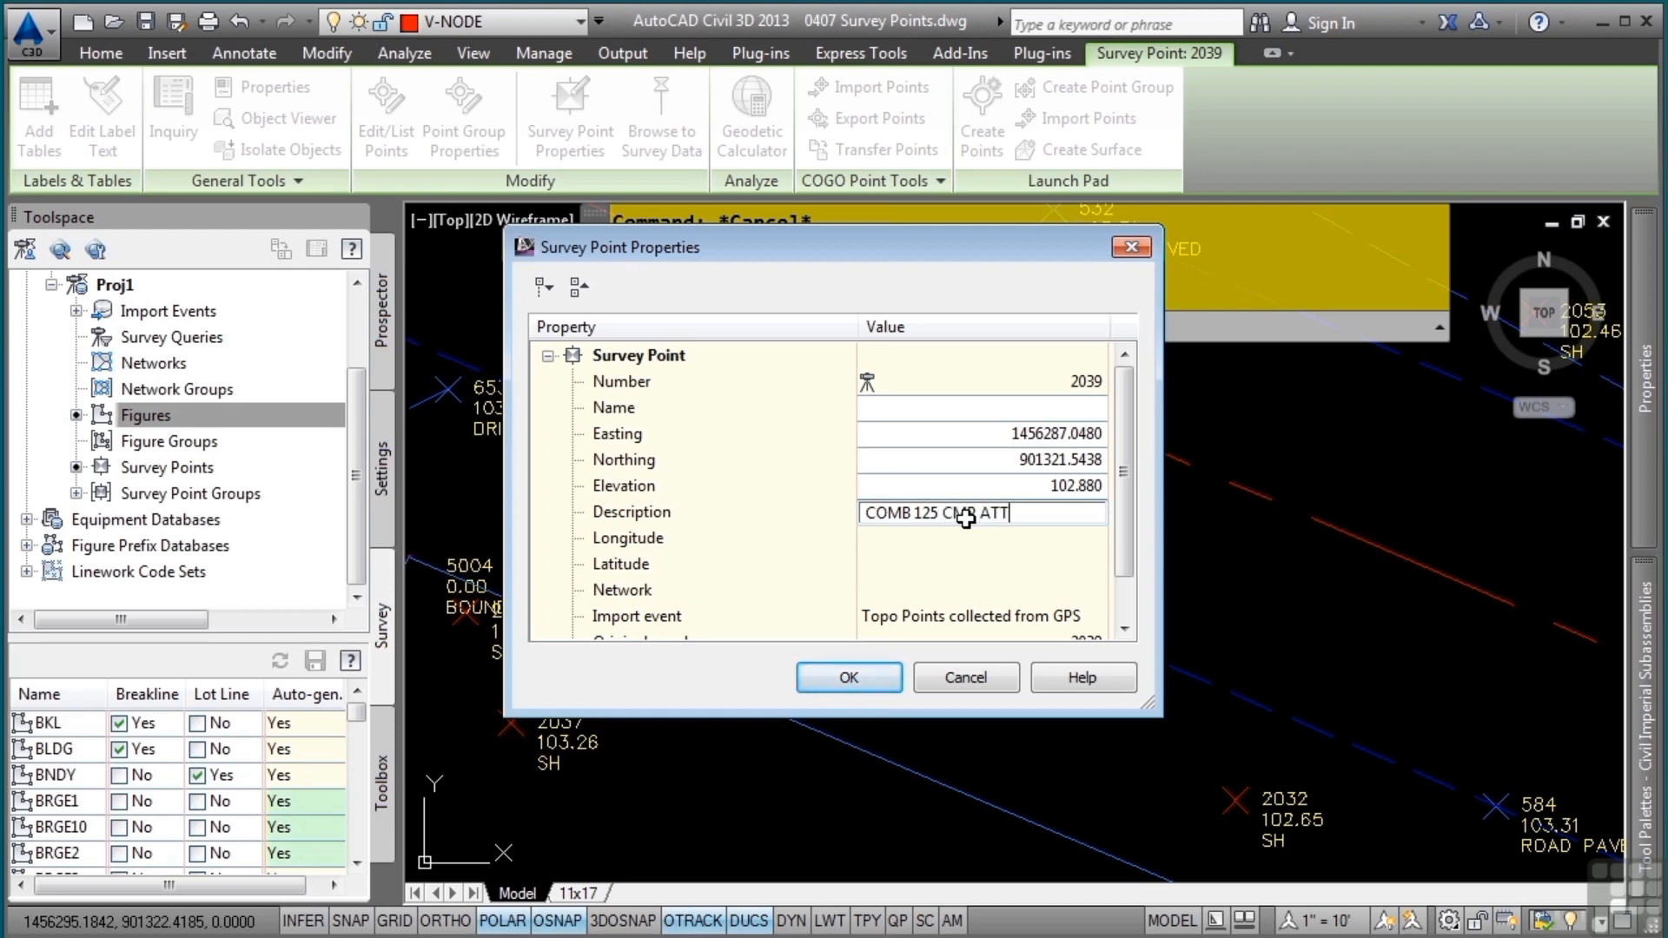
pyautogui.click(849, 677)
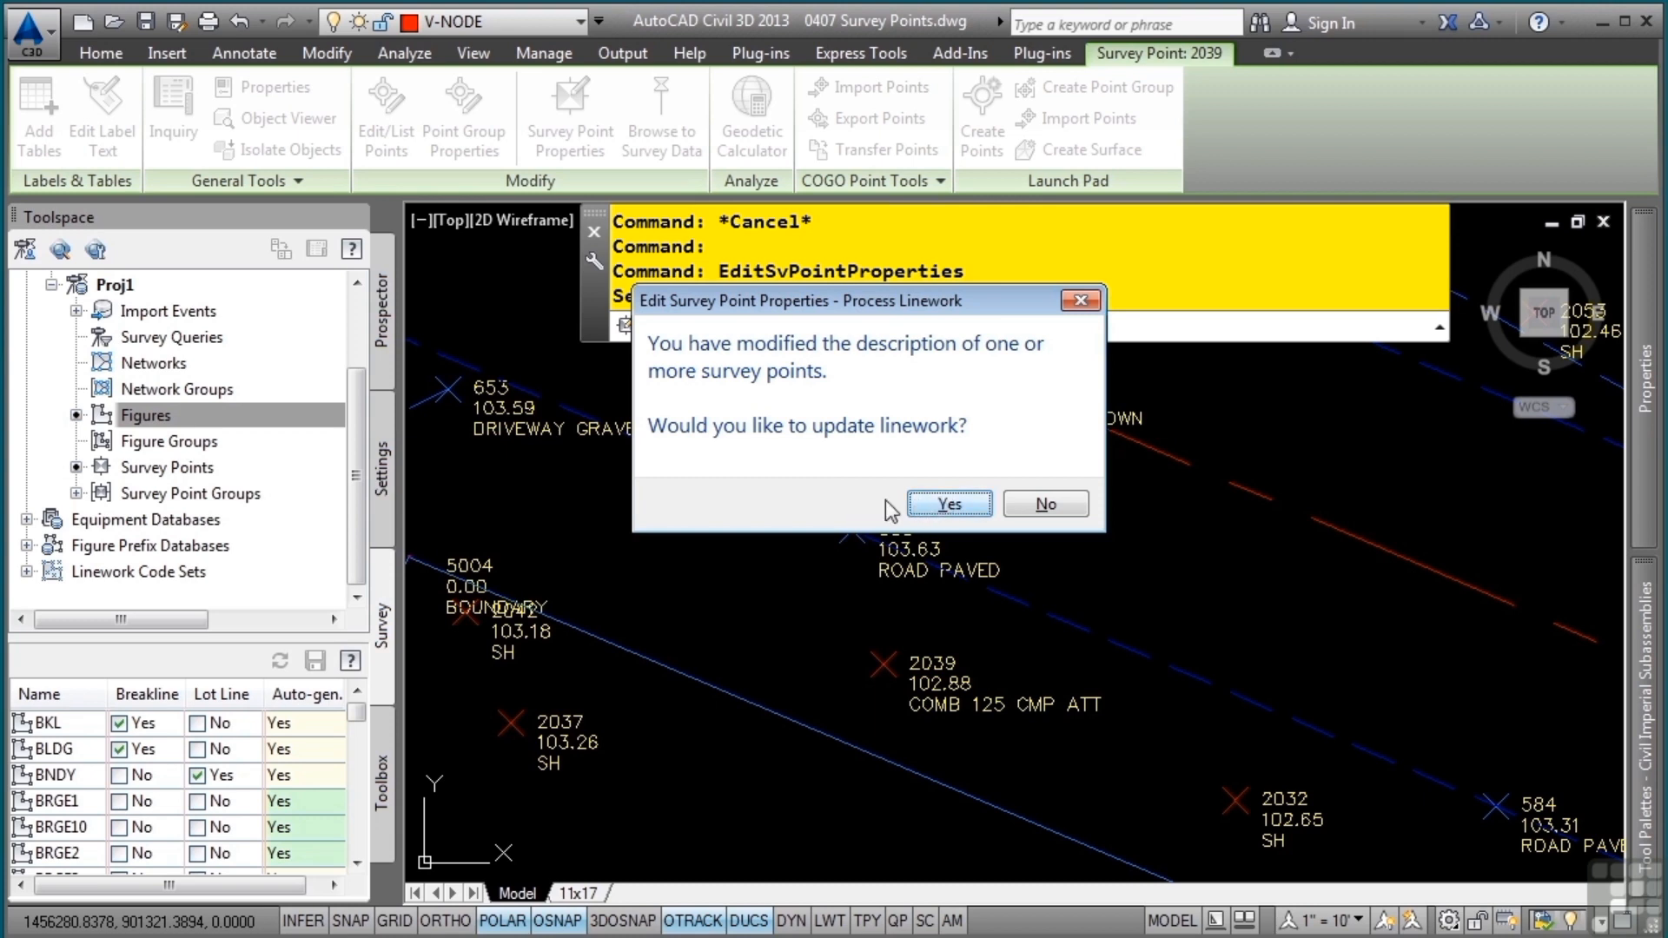
pyautogui.click(1045, 506)
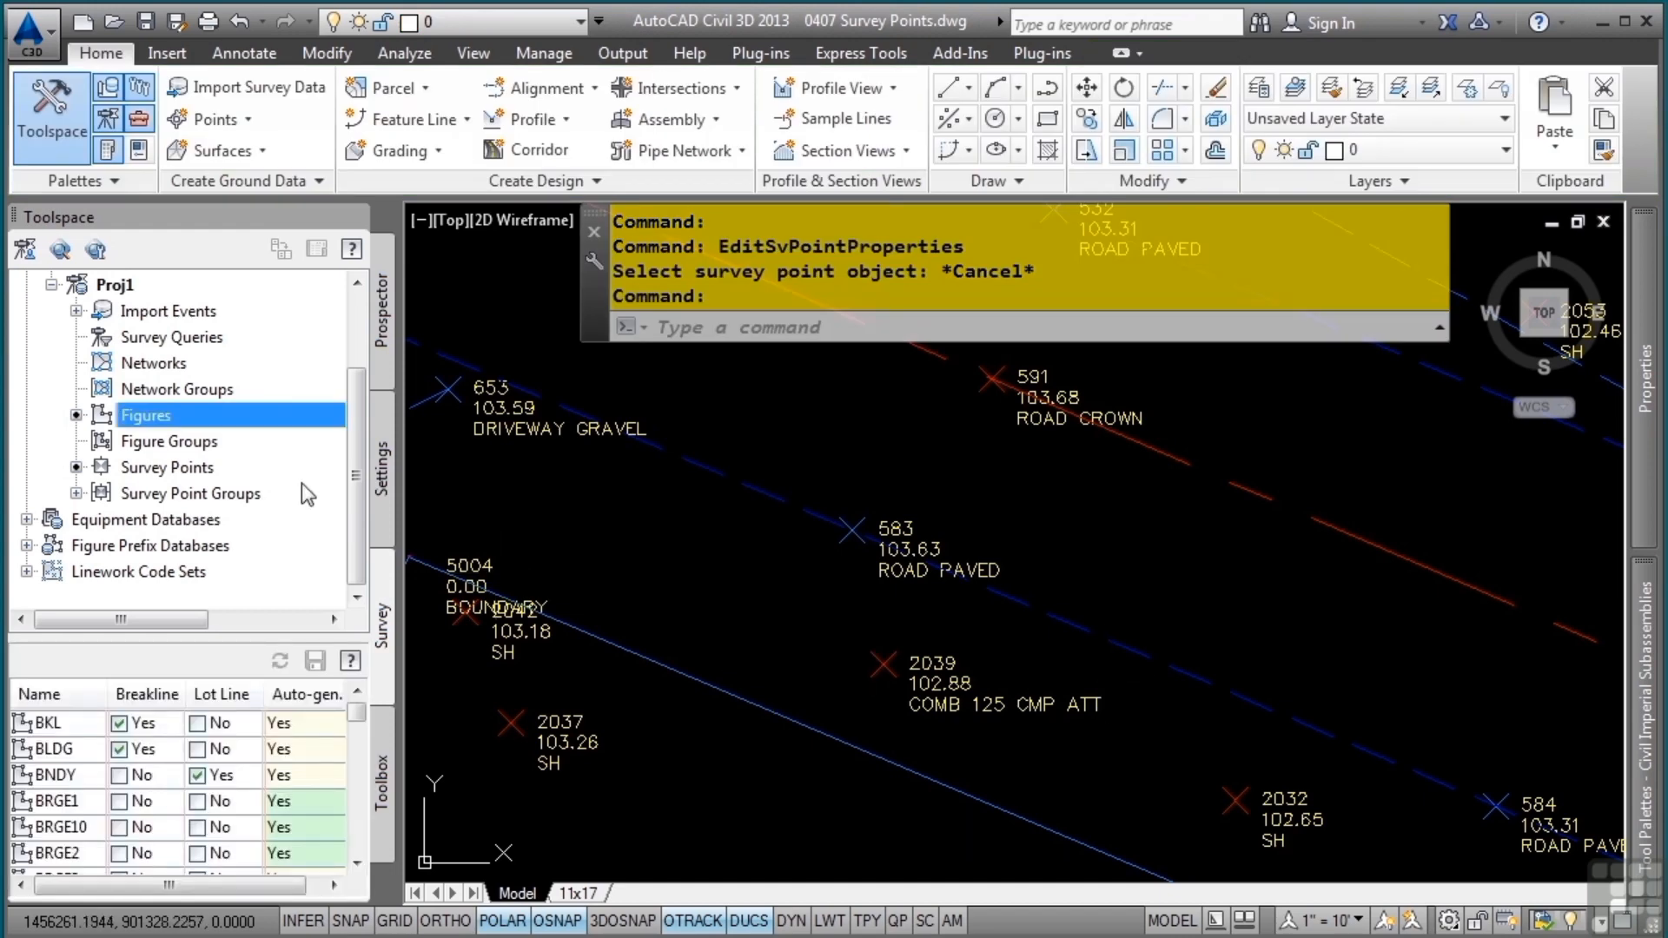
# Reinsert all survey points of Proj1 into the drawing to apply the edited description
pyautogui.click(181, 469)
pyautogui.rightClick(259, 470)
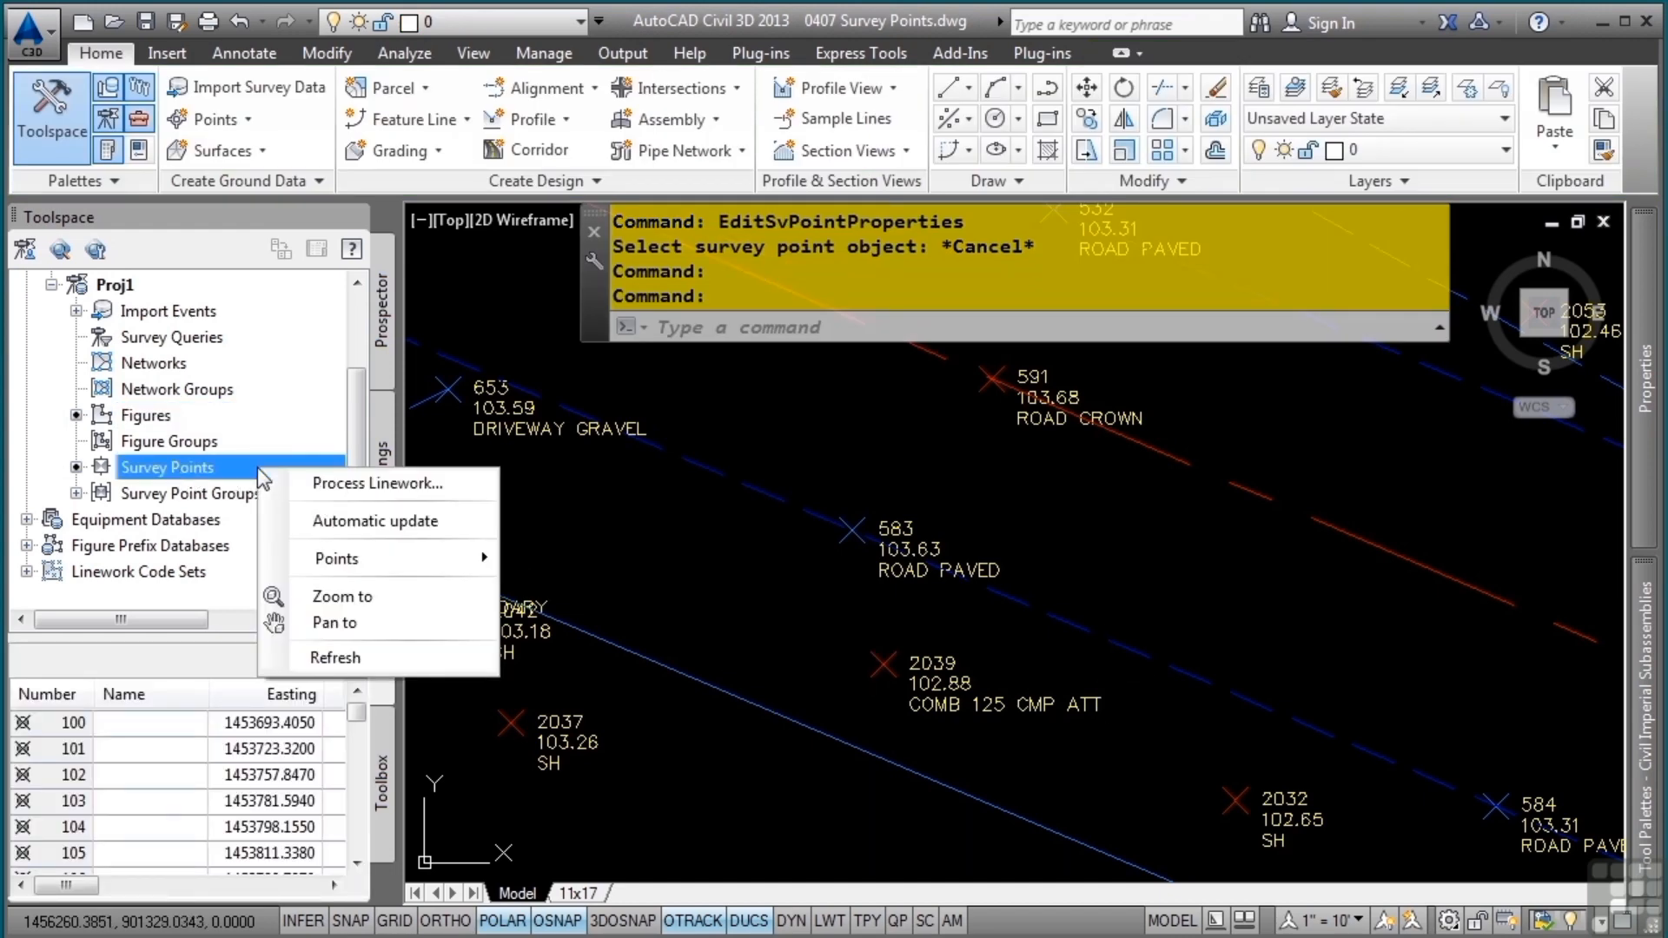
pyautogui.moveTo(345, 559)
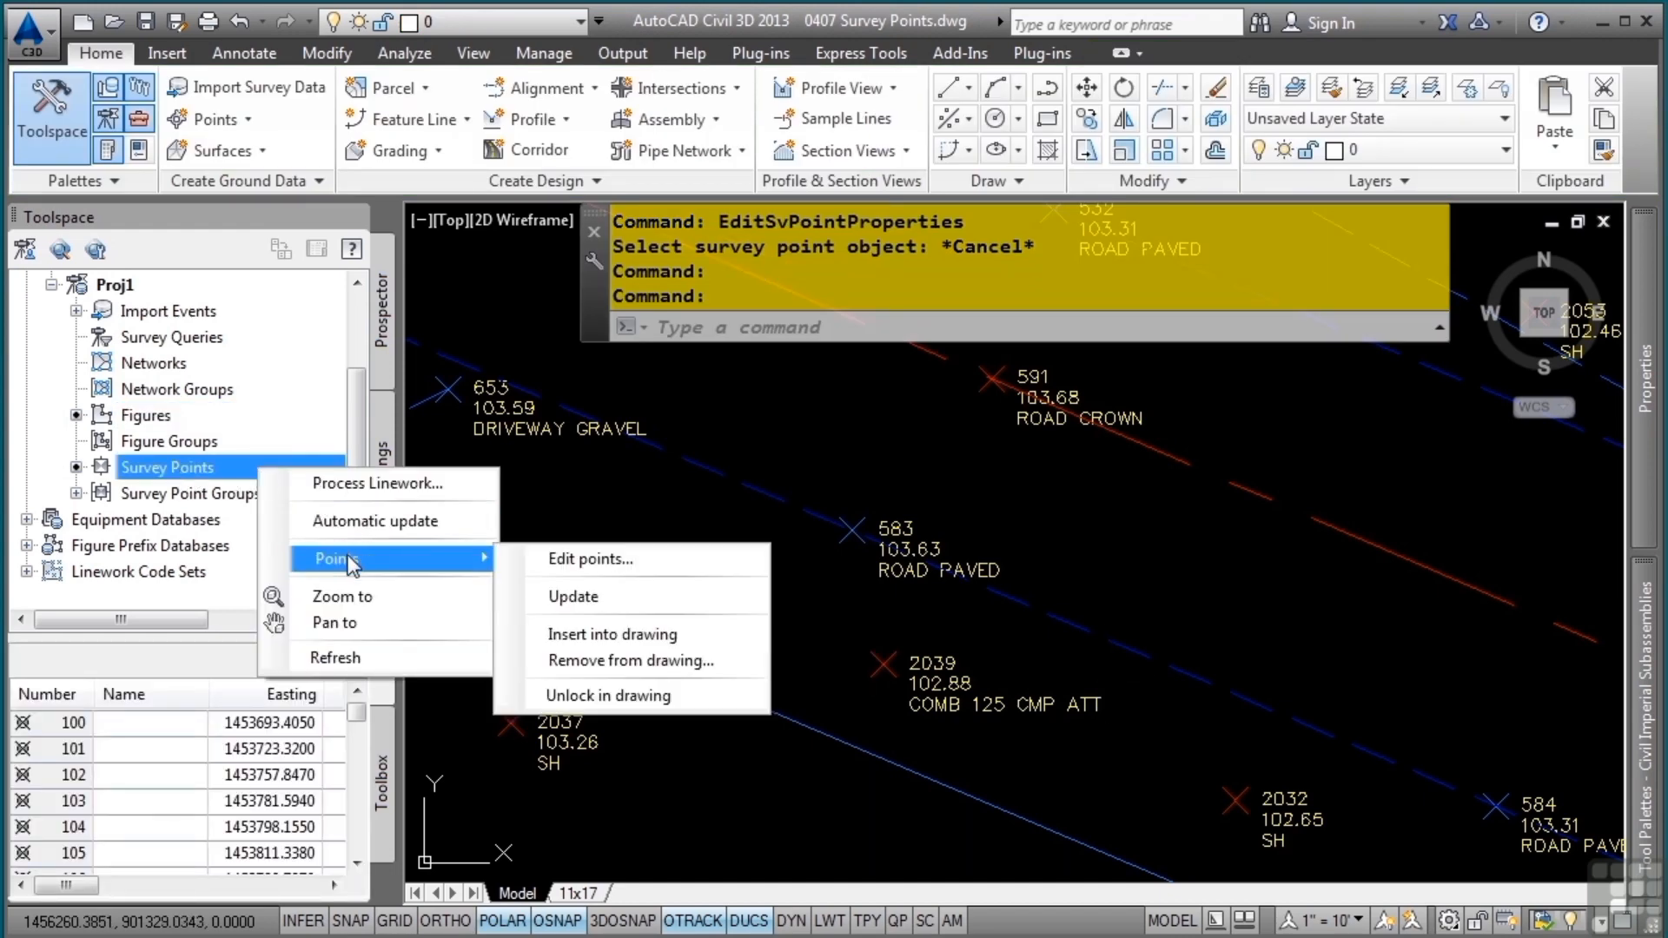
pyautogui.click(653, 650)
# Rotate the marker of utility pole point 2039 perpendicular to the dashed paved road edge
pyautogui.scroll(-3, 780, 643)
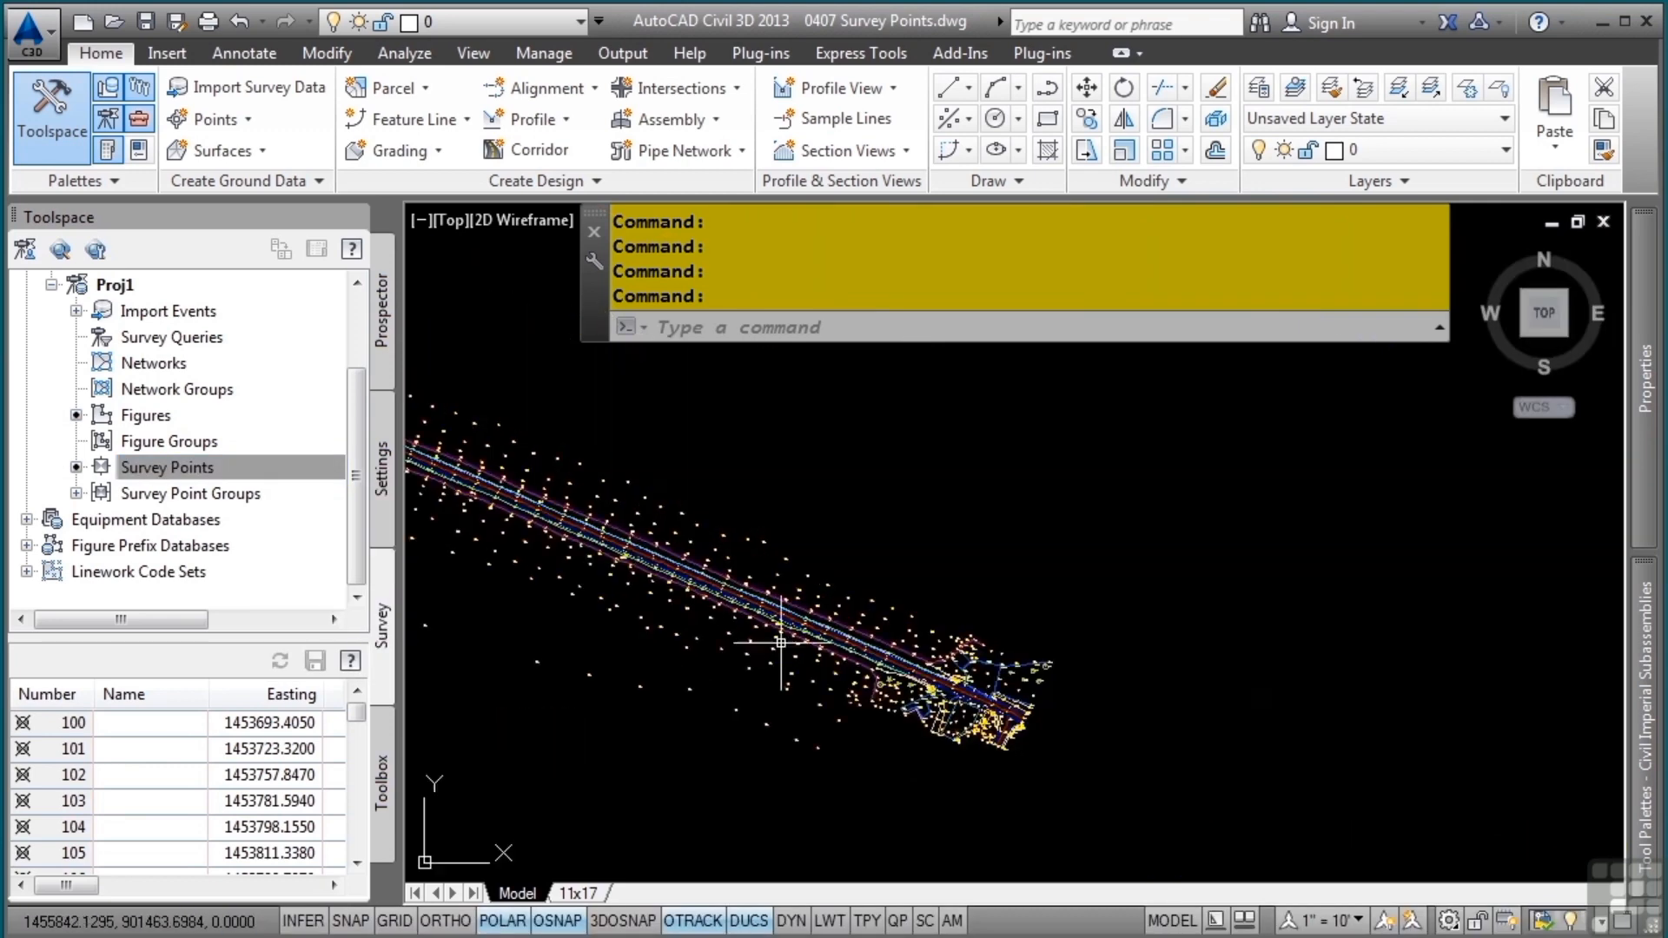
pyautogui.scroll(8, 780, 643)
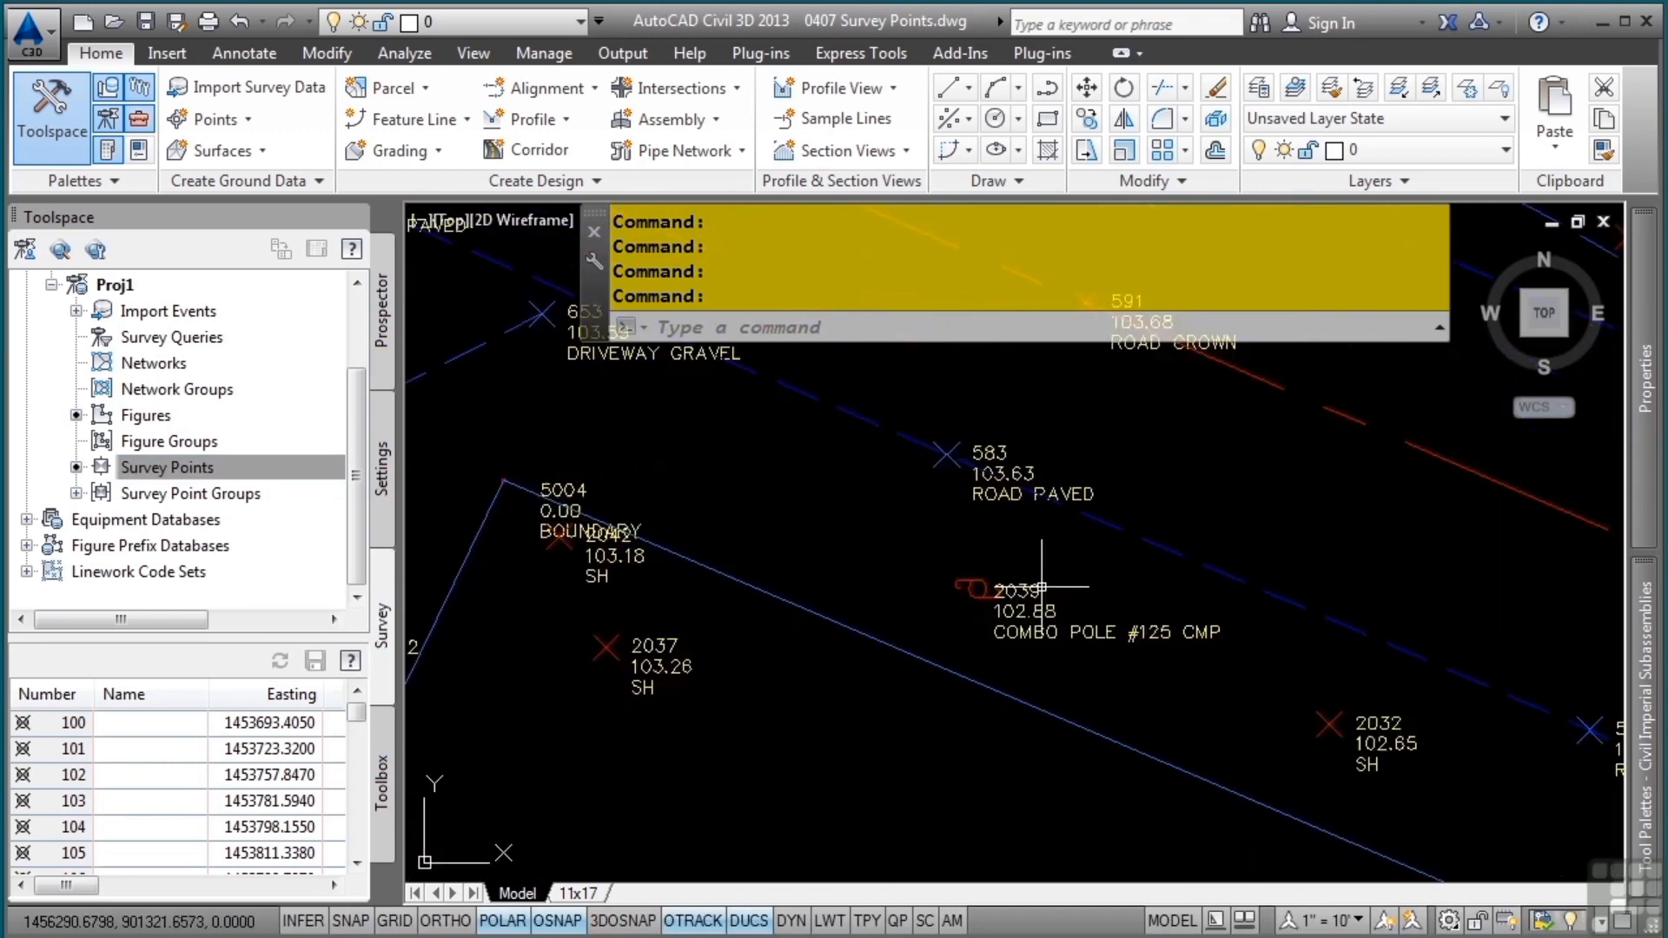
pyautogui.scroll(4, 1042, 587)
pyautogui.moveTo(1089, 596); pyautogui.dragTo(981, 661, button='middle')
pyautogui.scroll(-2, 1014, 663)
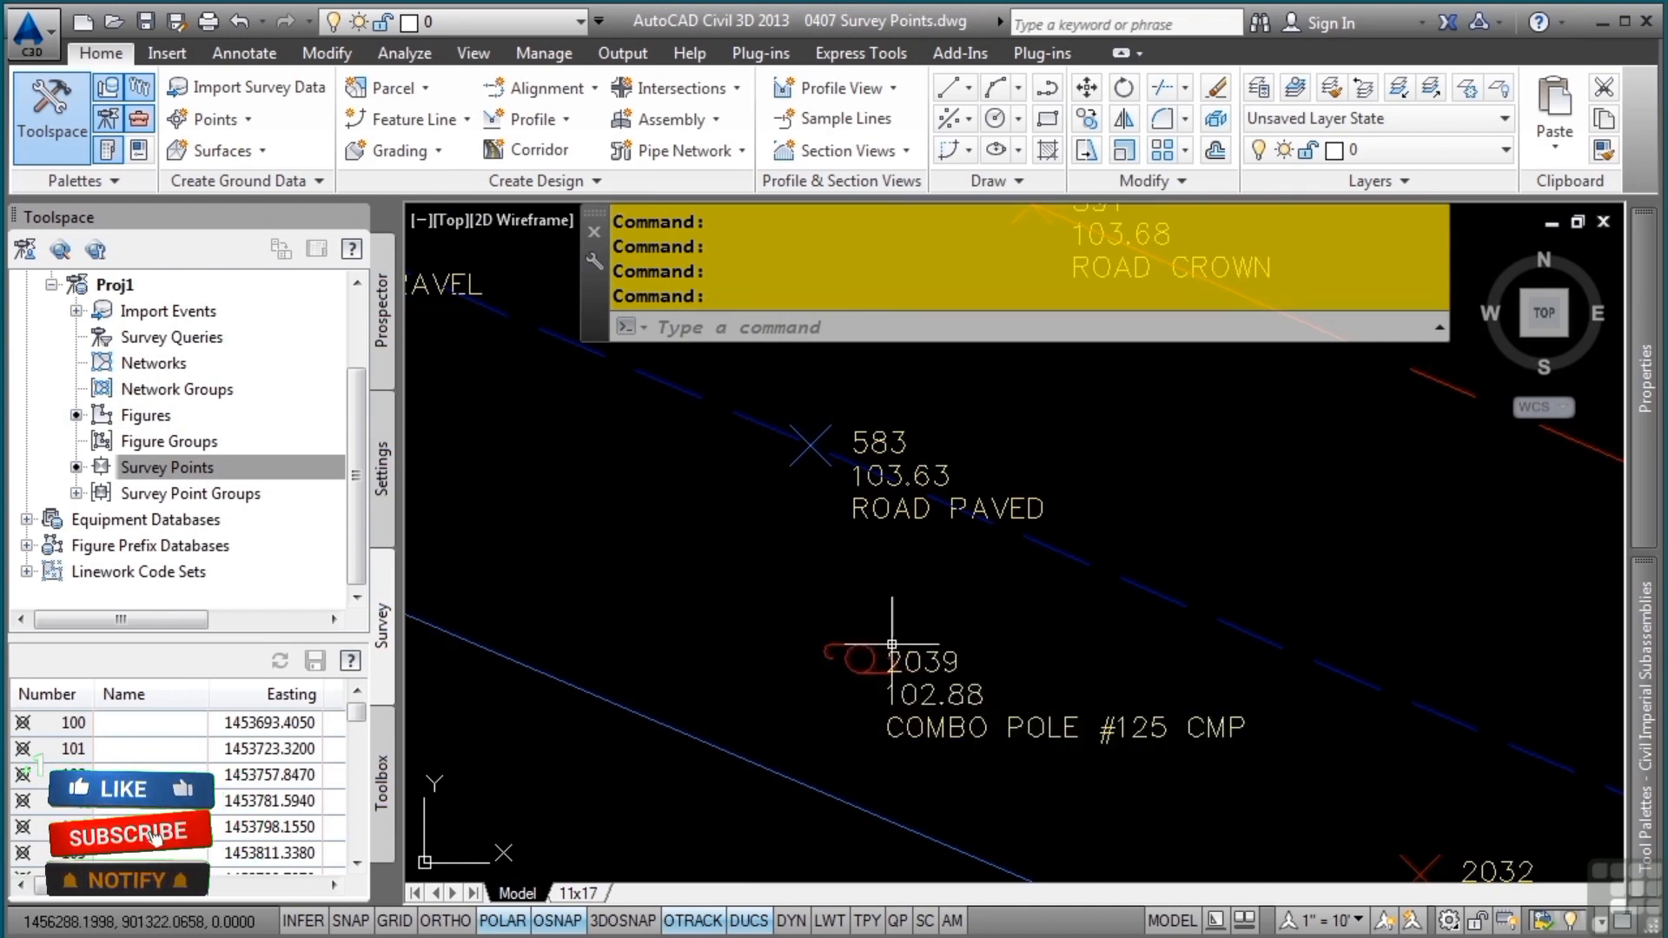
pyautogui.moveTo(965, 732)
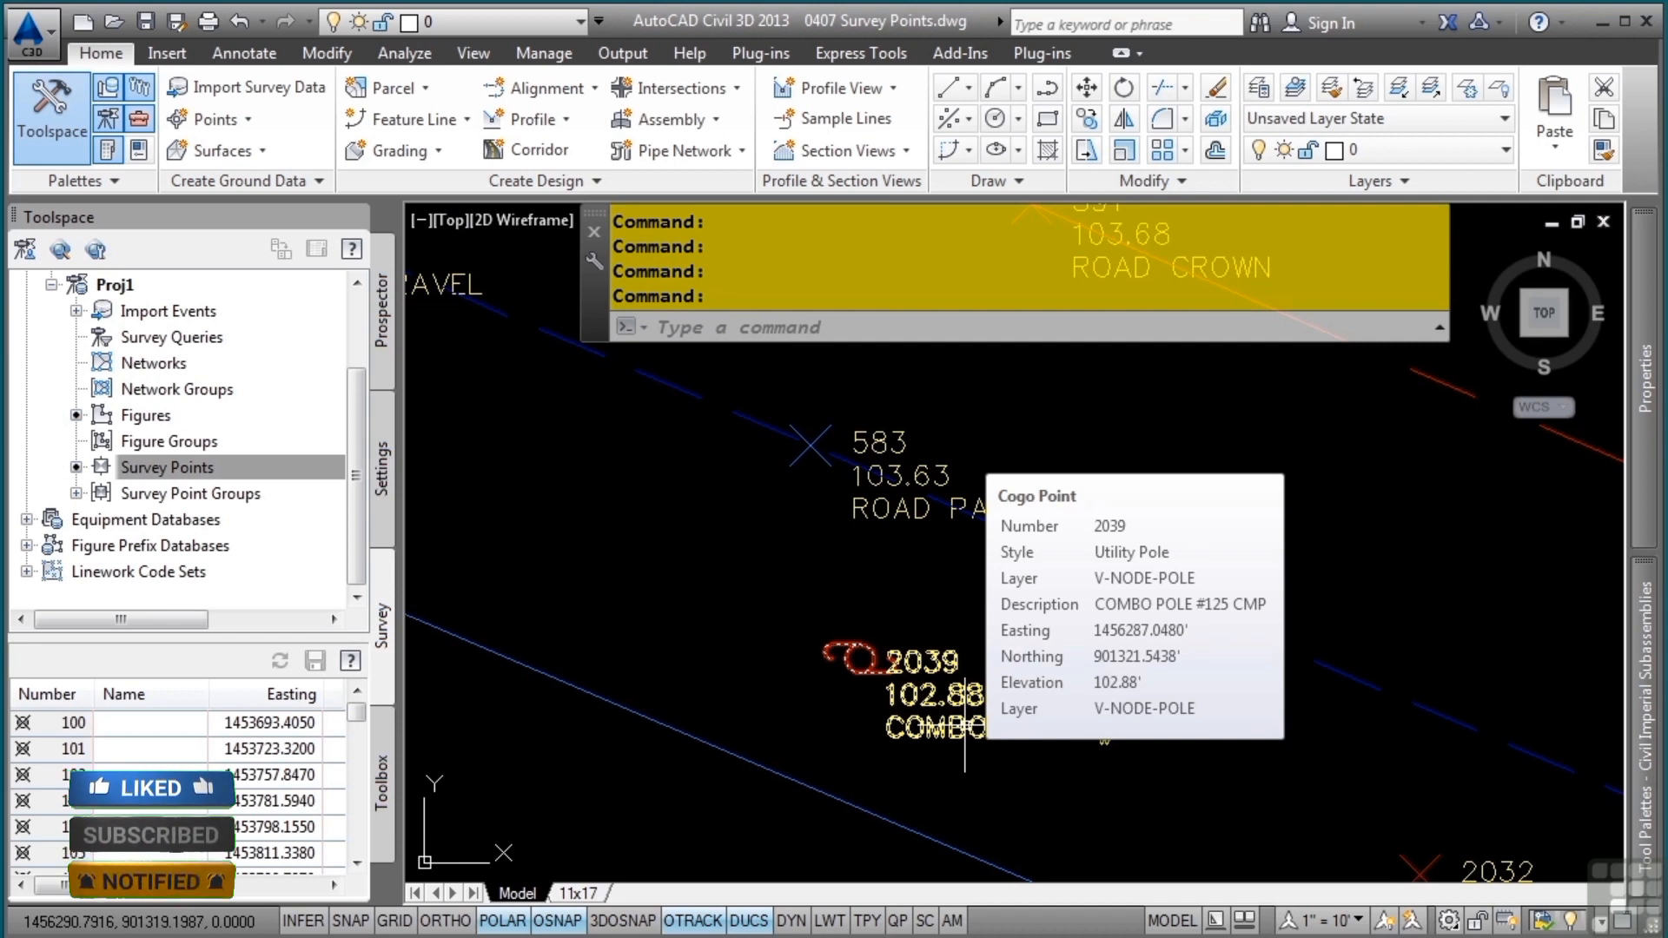
pyautogui.click(935, 722)
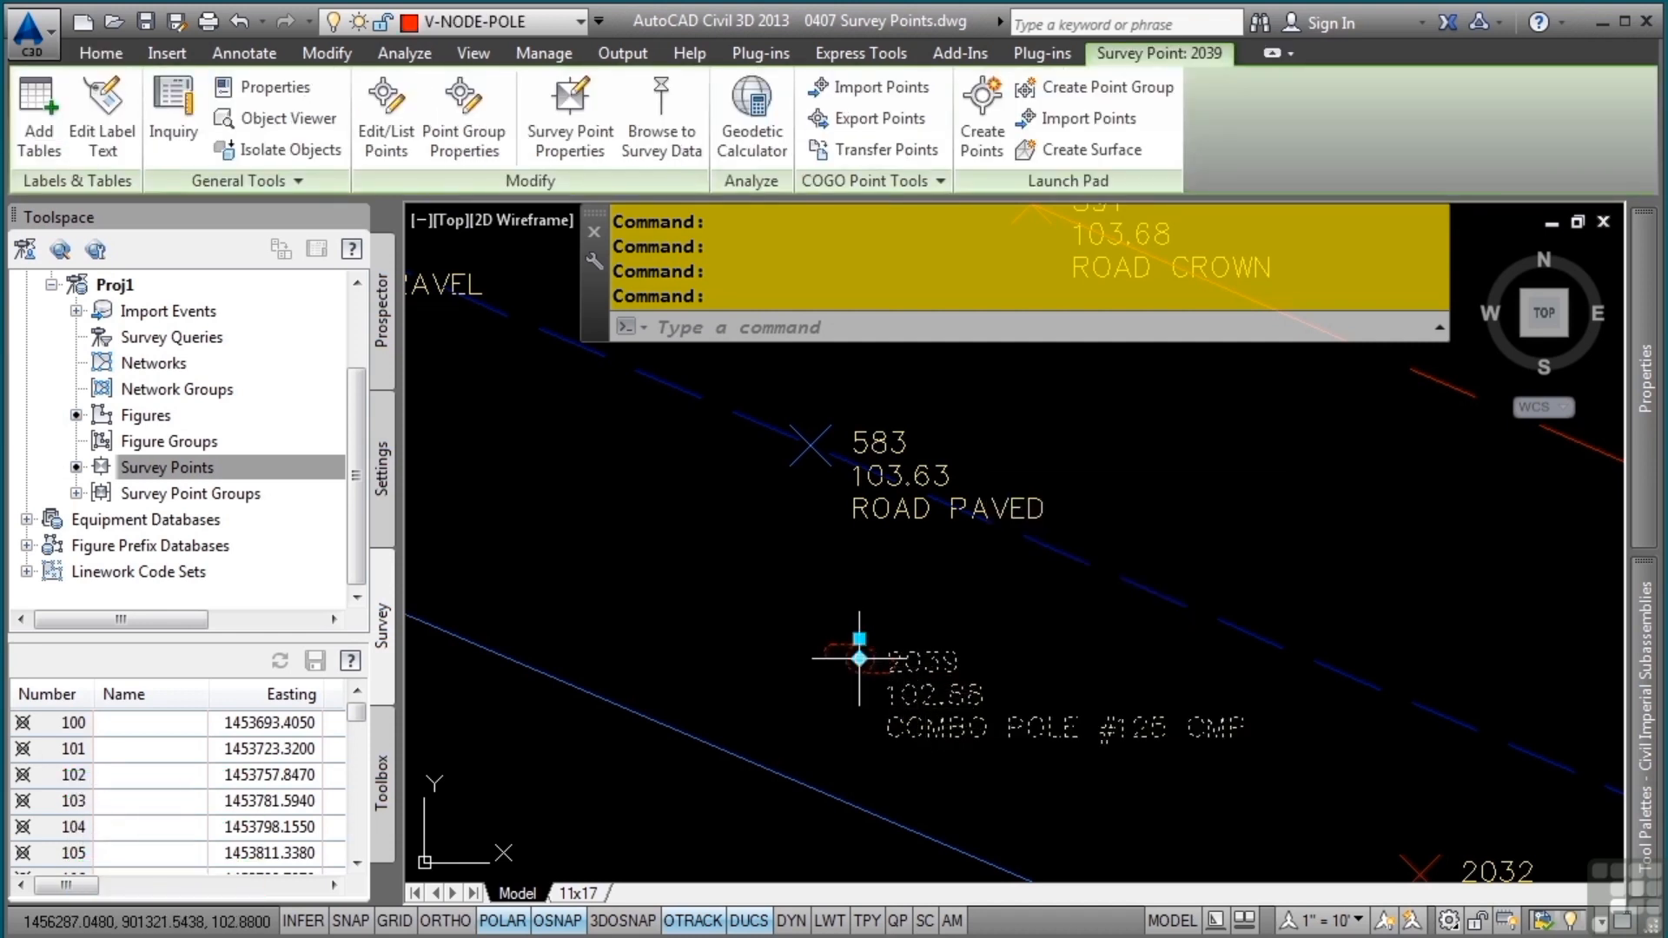
pyautogui.moveTo(860, 659)
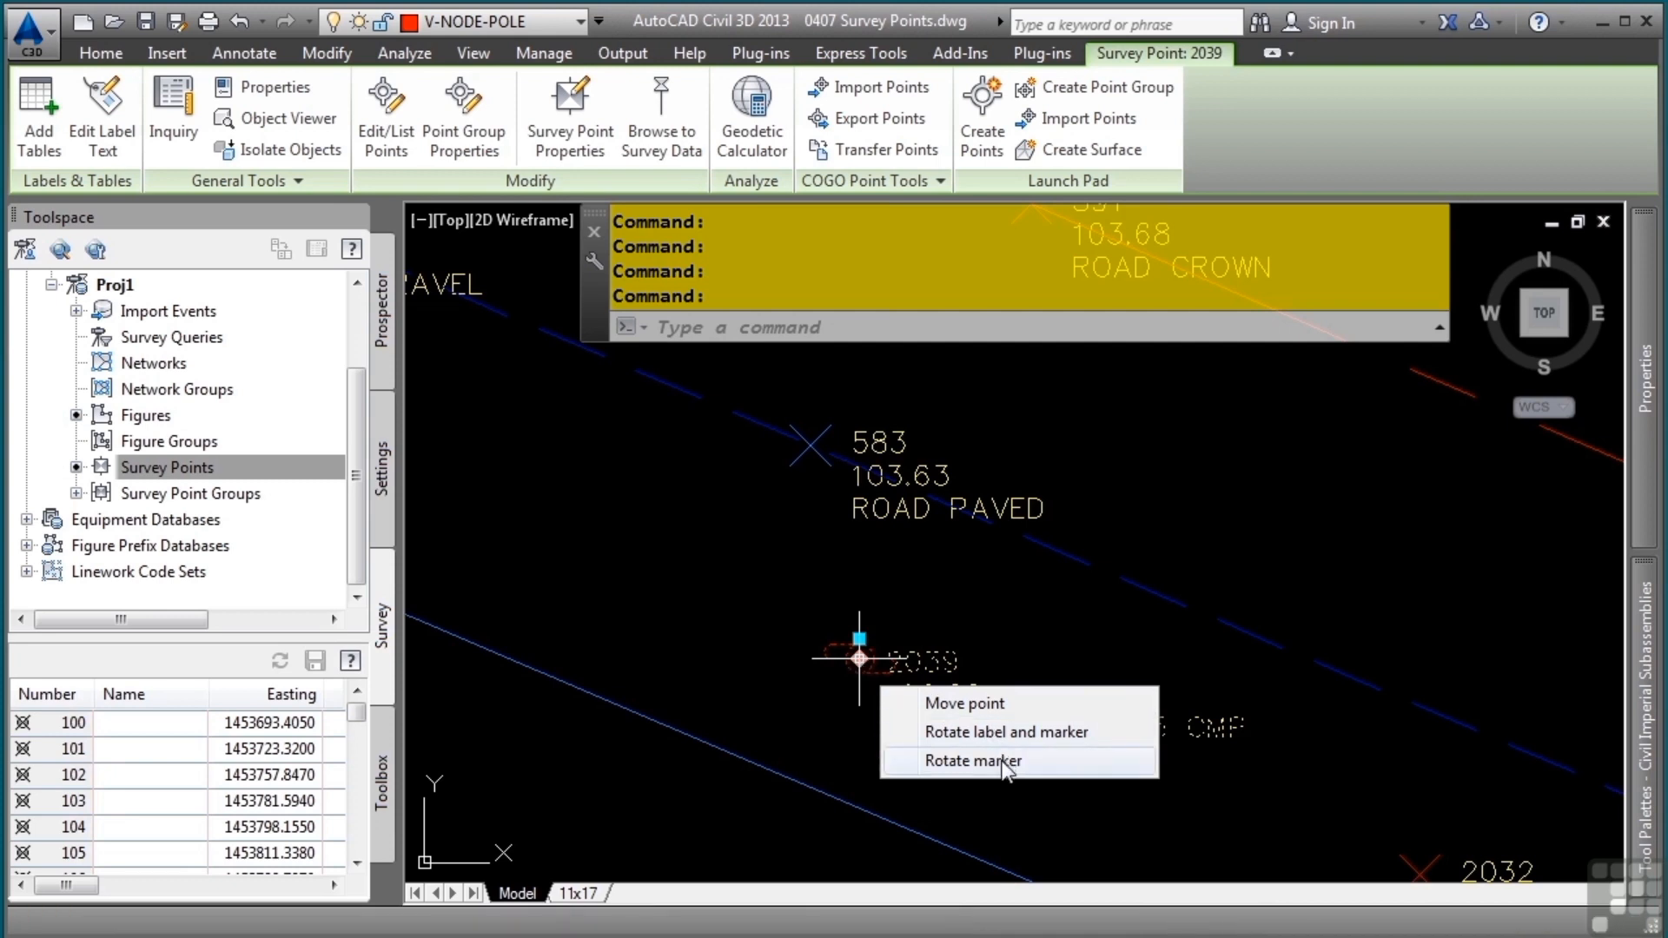
pyautogui.click(947, 761)
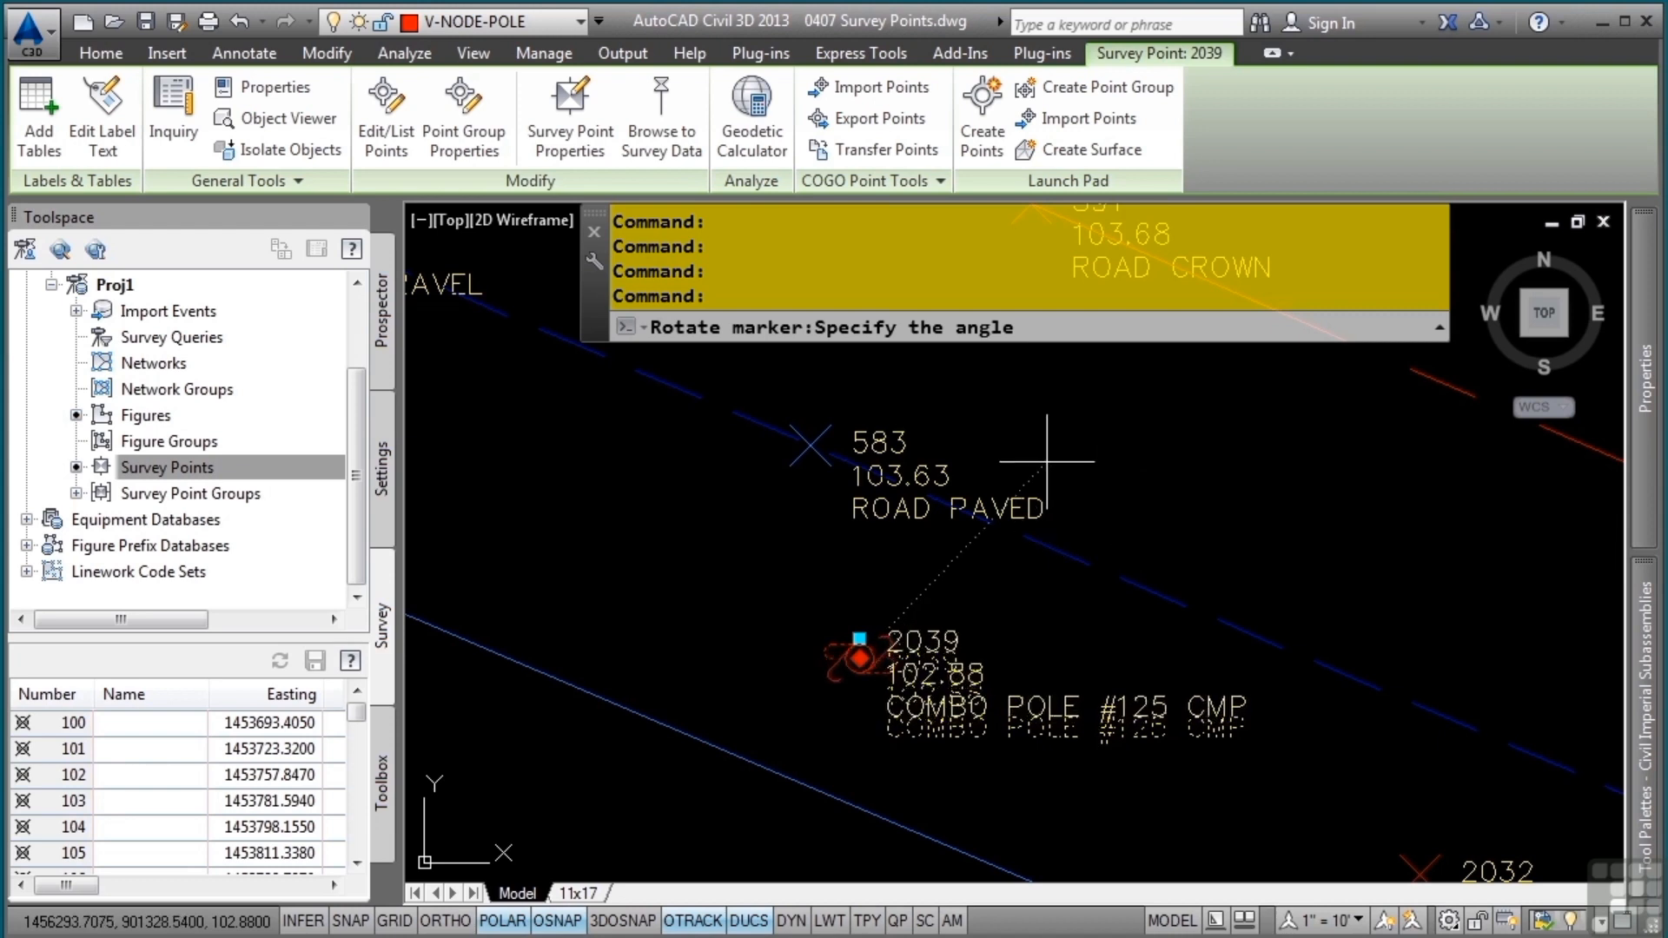
pyautogui.keyDown('shift'); pyautogui.rightClick(1126, 473); pyautogui.keyUp('shift')
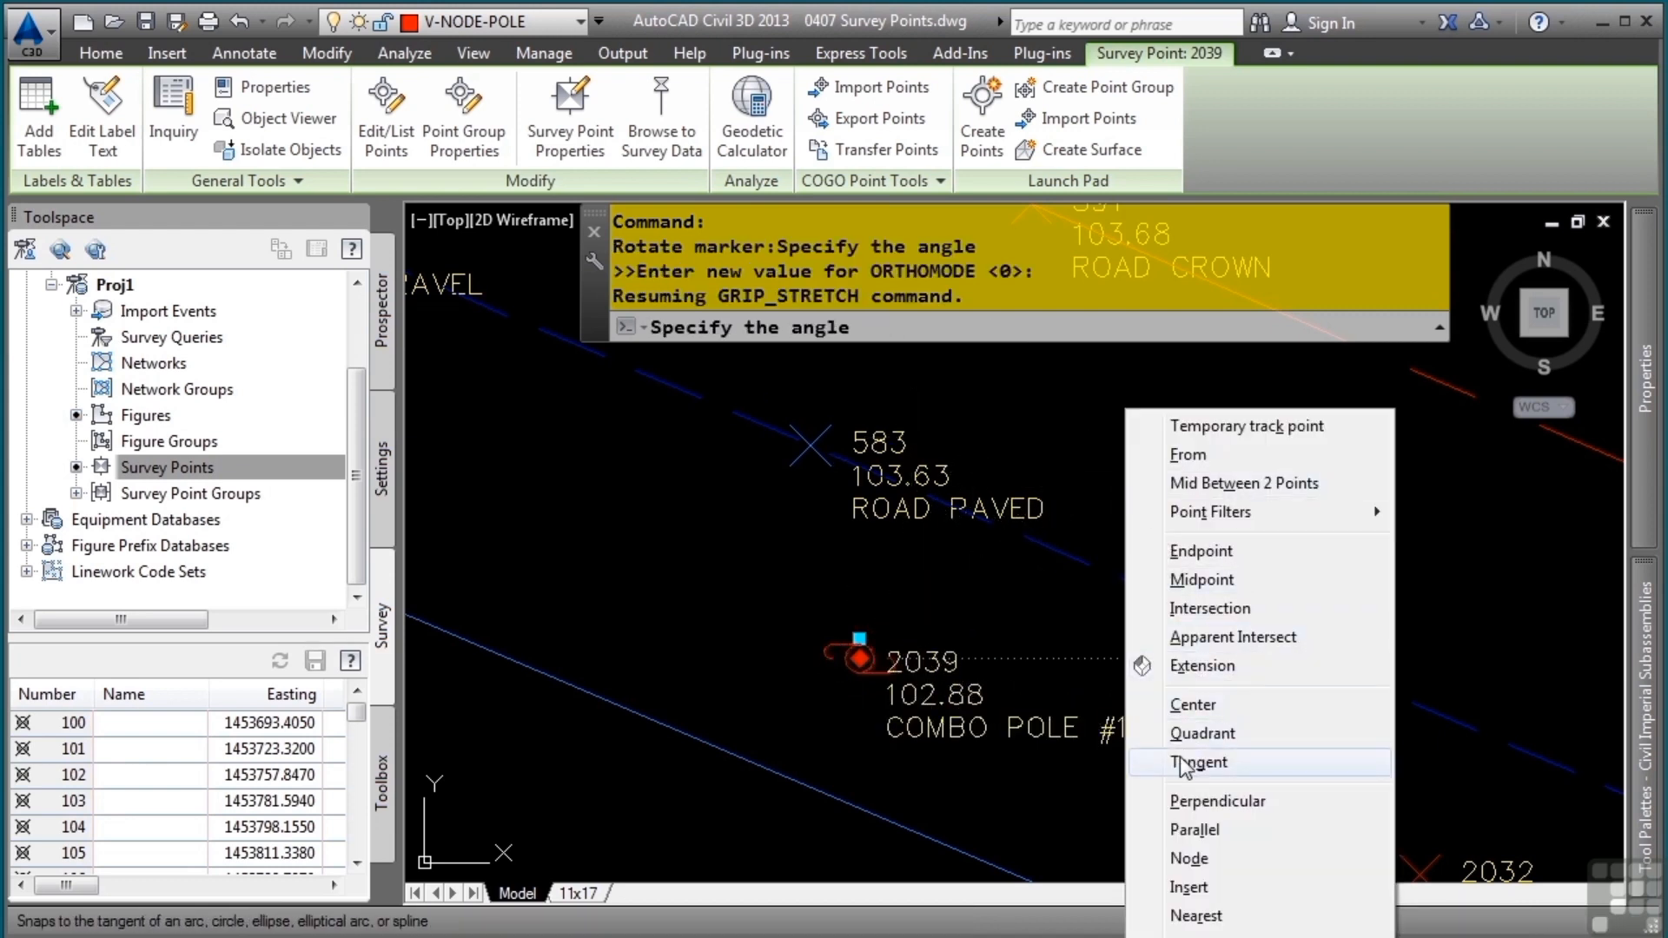
pyautogui.click(1246, 810)
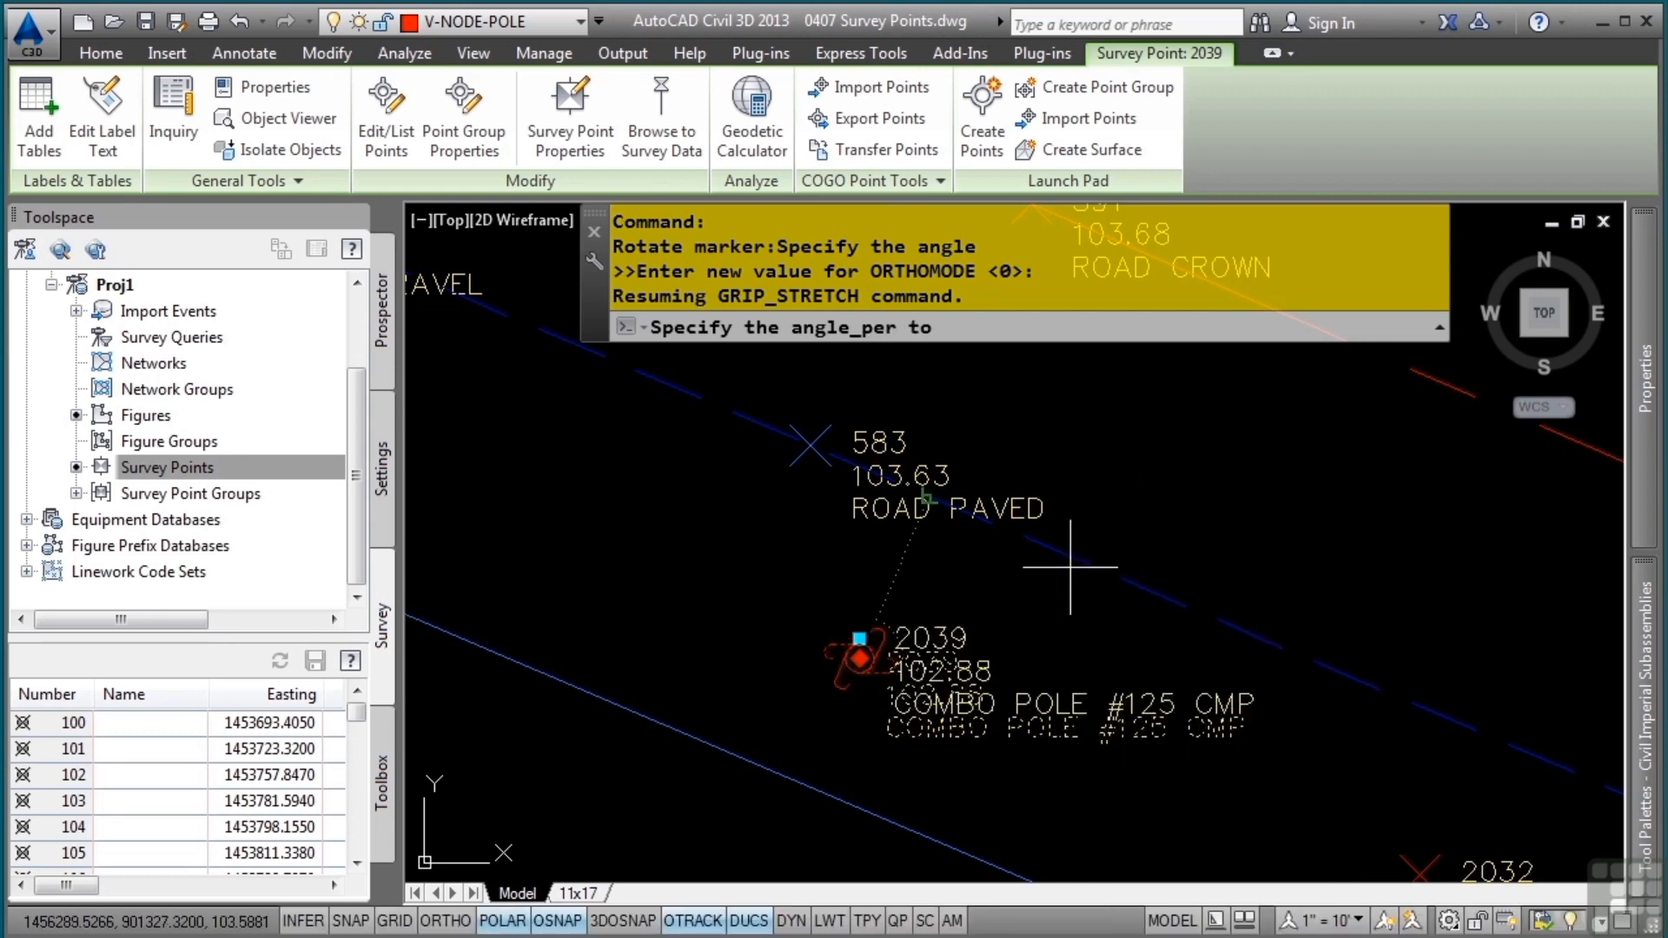
pyautogui.press('Escape')
pyautogui.press('Escape')
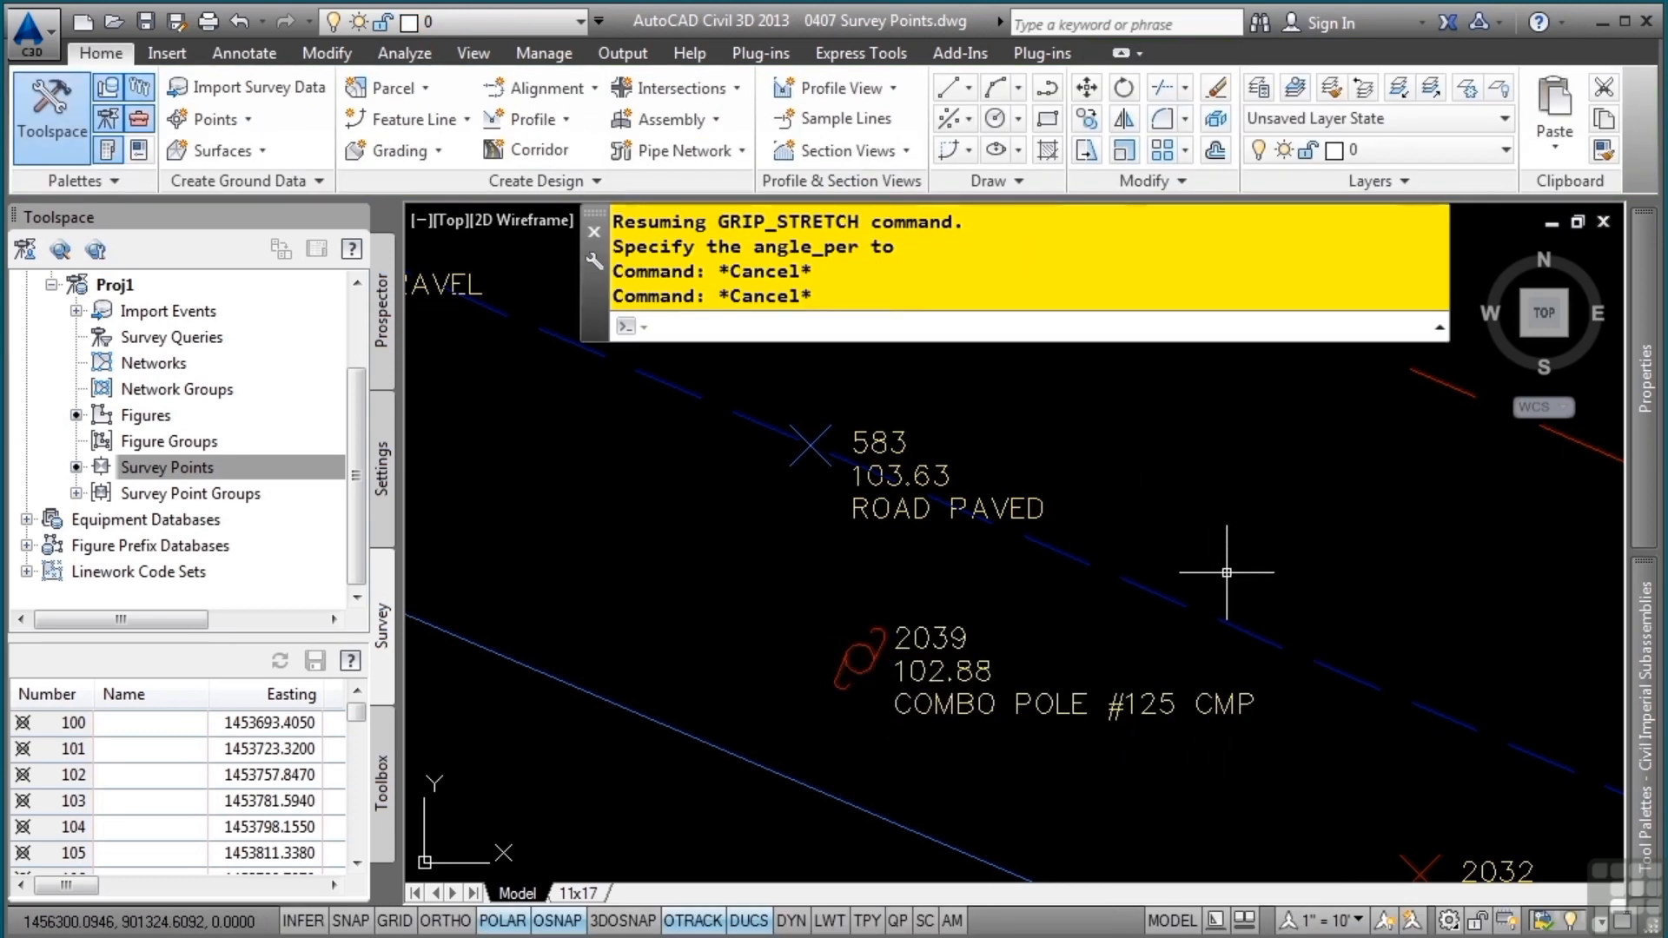